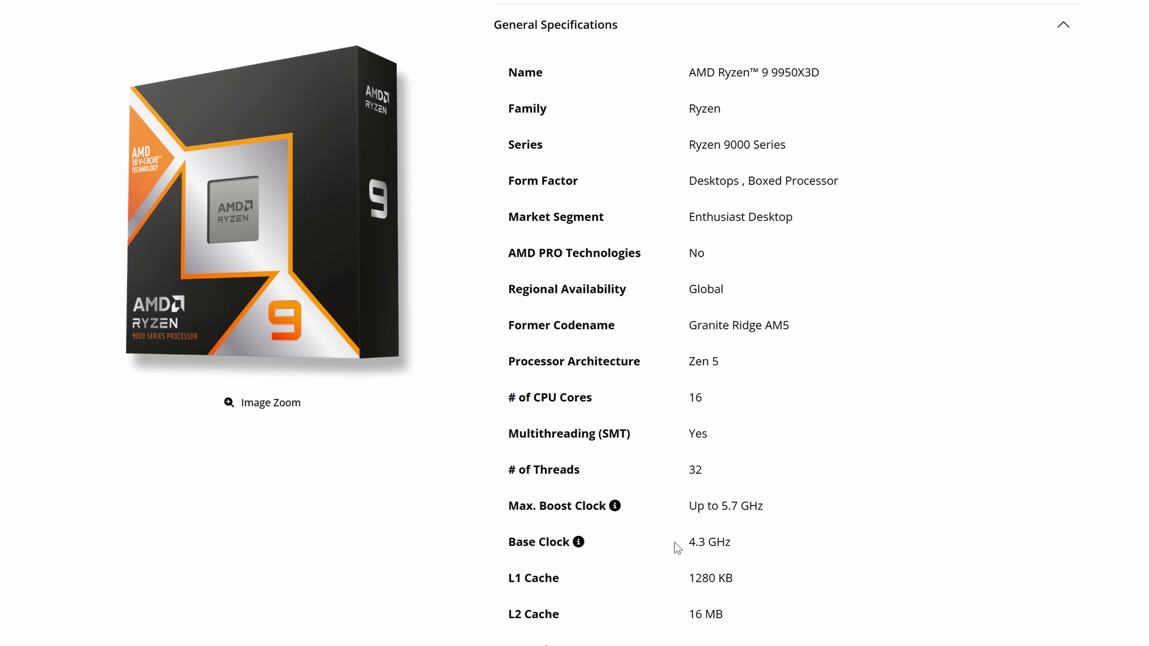
Highlight the 9950X3D's 4.3 GHz base clock, then the Ryzen 9 3900X's 3.8 GHz base clock.
{"action": "left_click_drag", "start_coordinate": [688, 544], "coordinate": [736, 544]}
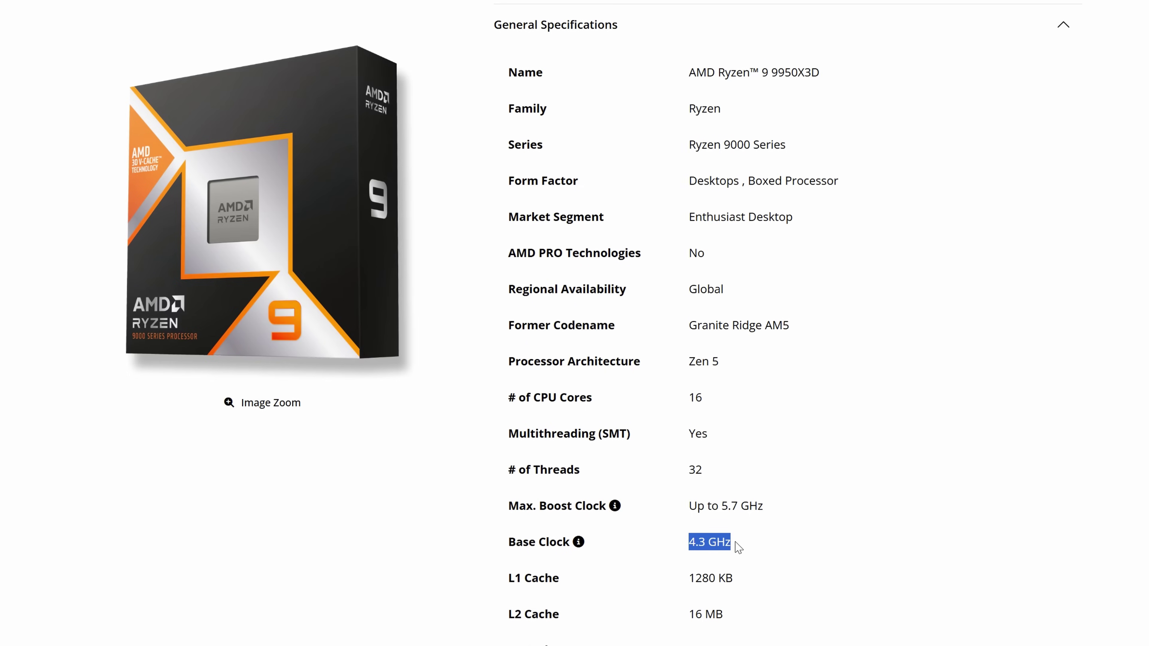
{"action": "key", "text": "alt+Tab"}
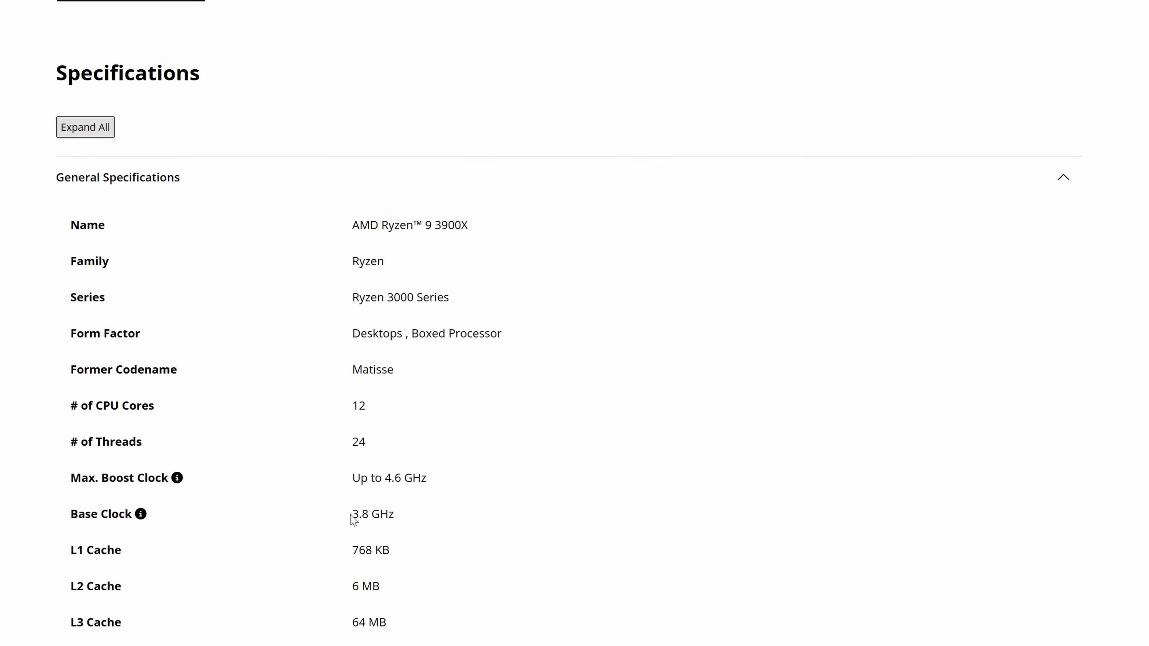
{"action": "left_click_drag", "start_coordinate": [352, 514], "coordinate": [400, 520]}
{"action": "left_click", "coordinate": [403, 523]}
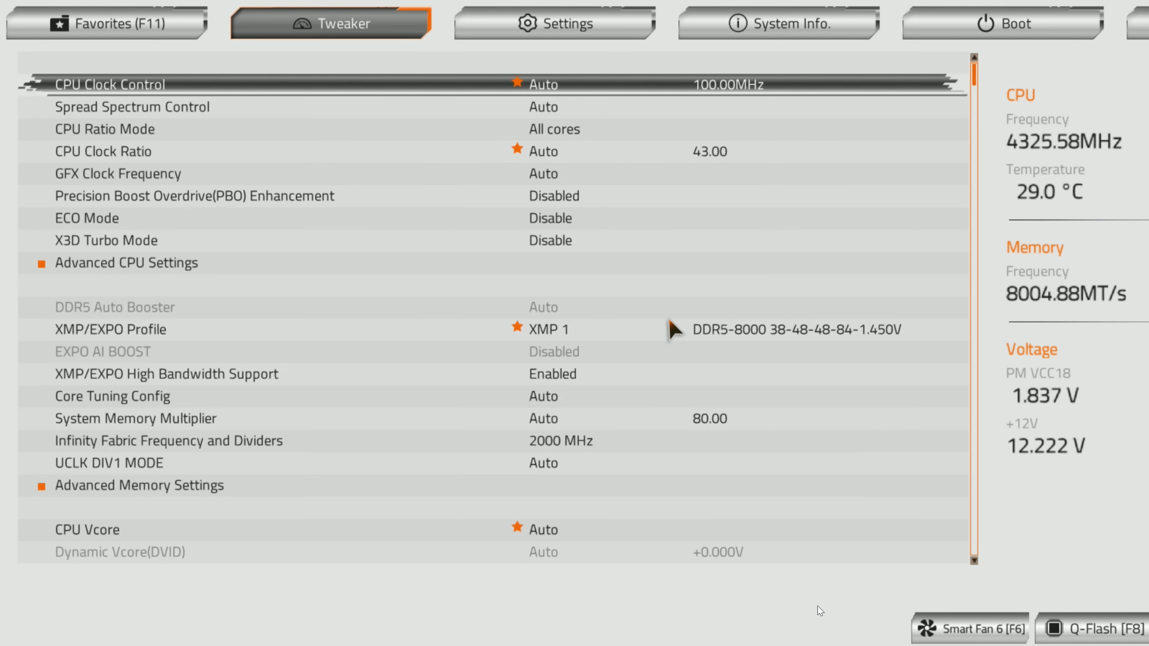
Choose XMP 1 for the XMP/EXPO Profile on the Tweaker page to apply DDR5-8000 timings.
{"action": "key", "text": "Down"}
{"action": "key", "text": "Down"}
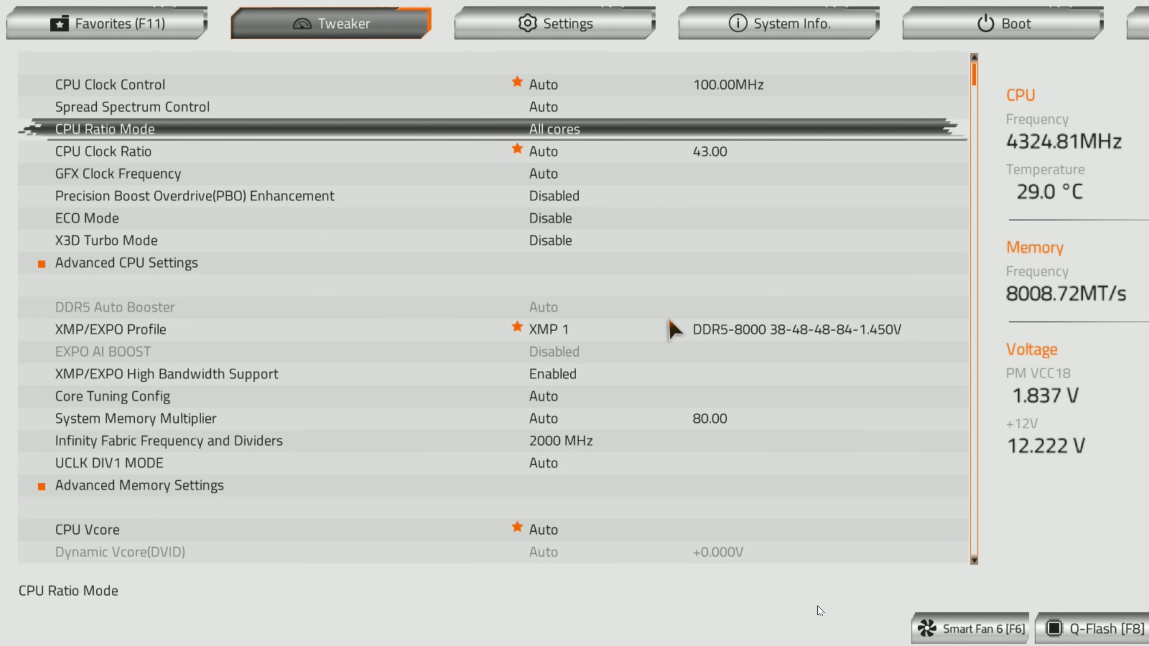
{"action": "key", "text": "Down"}
{"action": "key", "text": "Down"}
{"action": "key", "text": "Down"}
{"action": "key", "text": "Down"}
{"action": "key", "text": "Down"}
{"action": "key", "text": "Down"}
{"action": "key", "text": "Down"}
{"action": "key", "text": "Down"}
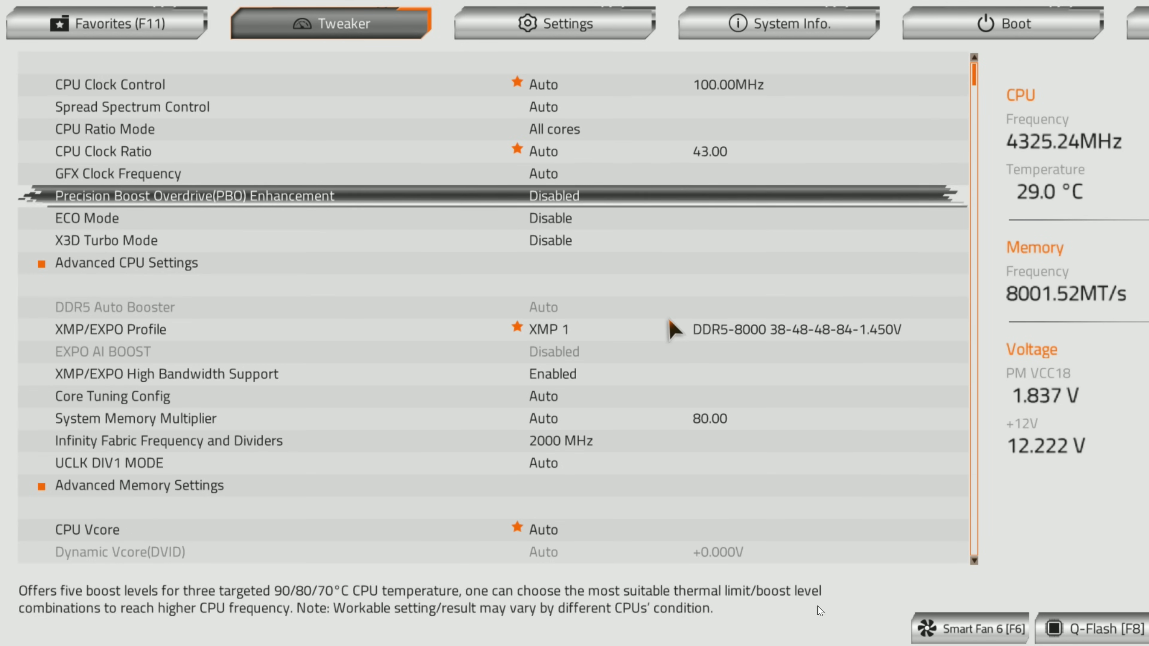
{"action": "key", "text": "Up"}
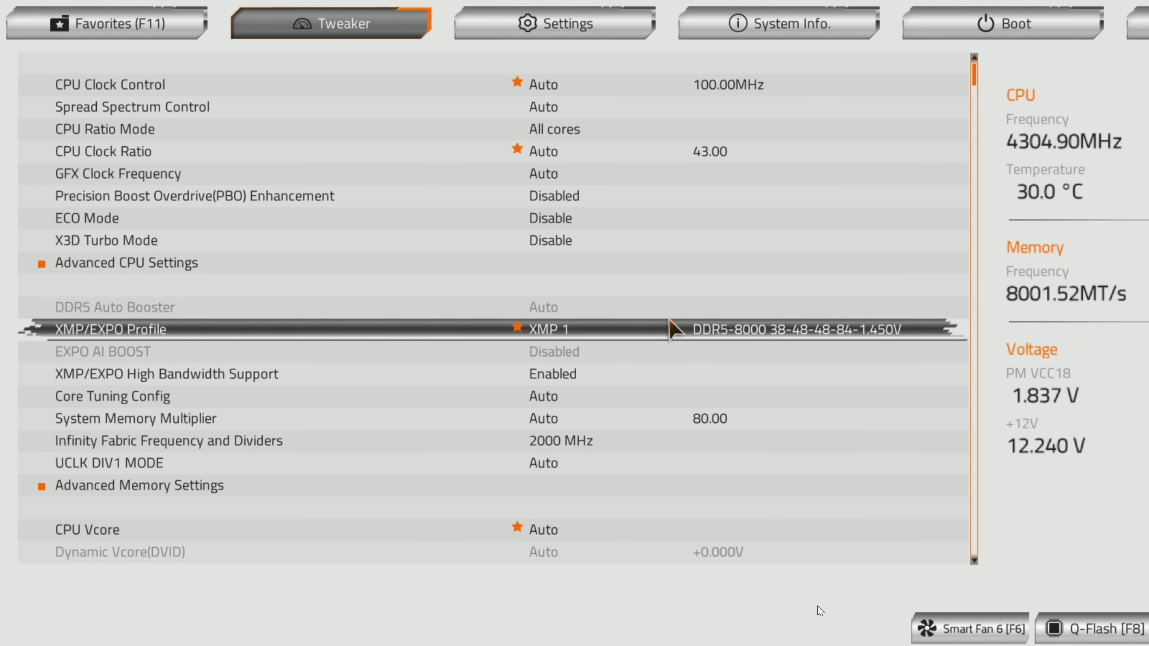
{"action": "key", "text": "Return"}
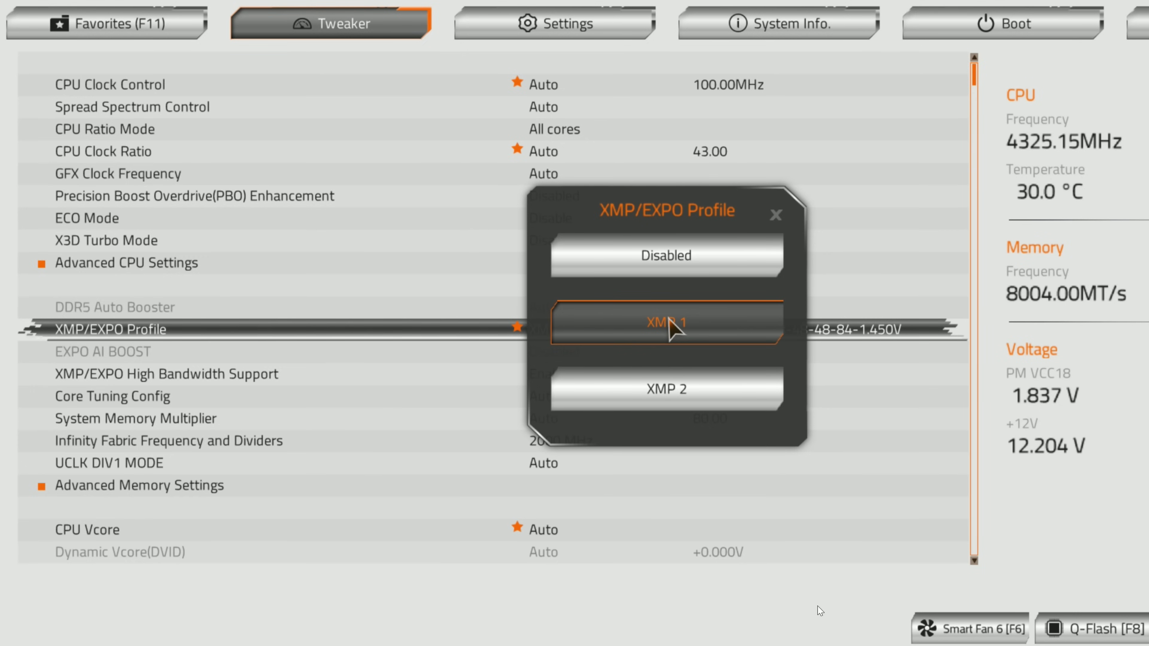
{"action": "left_click", "coordinate": [669, 318]}
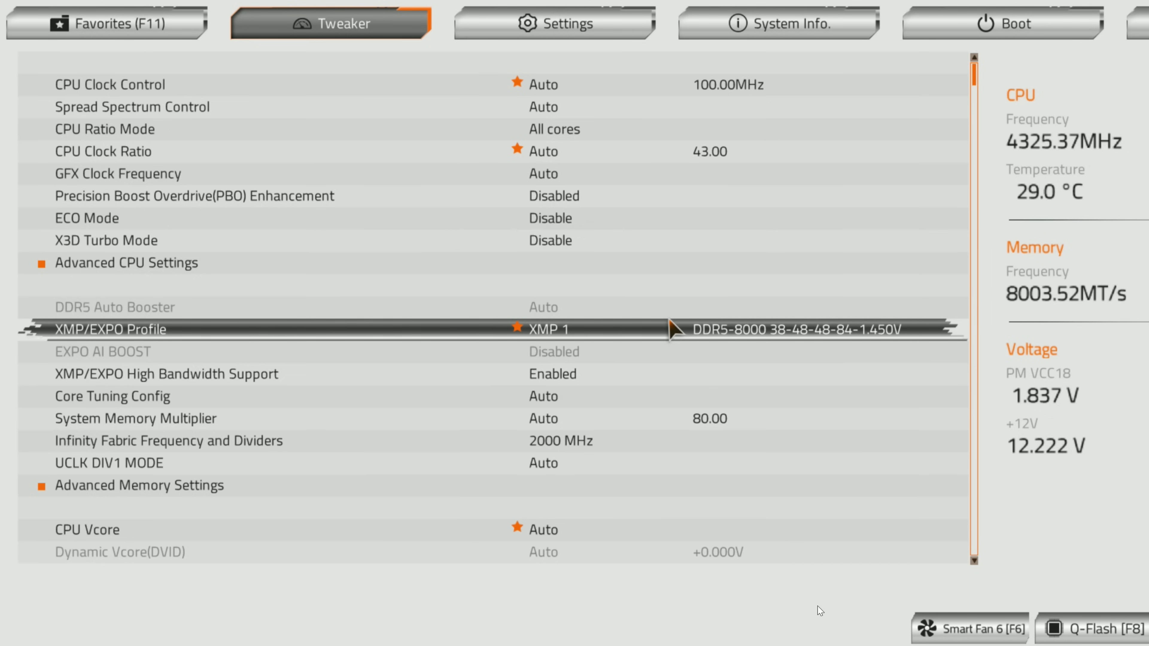
{"action": "key", "text": "Down"}
{"action": "key", "text": "Down"}
{"action": "key", "text": "Up"}
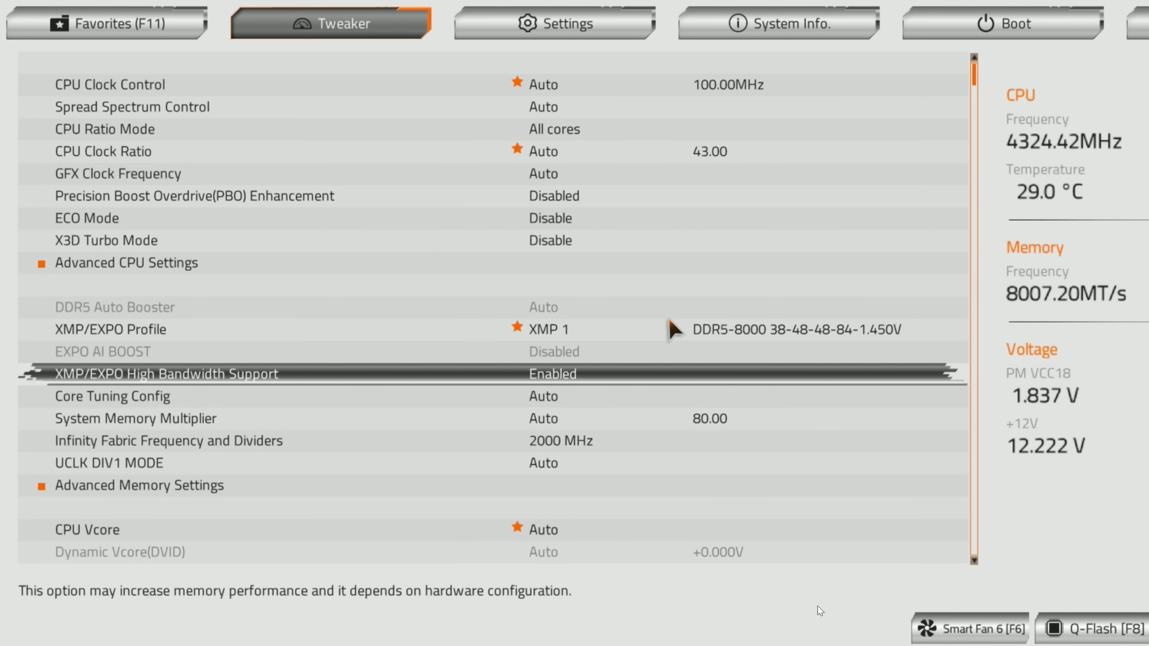
Set XMP/EXPO High Bandwidth Support to Enabled.
{"action": "key", "text": "Return"}
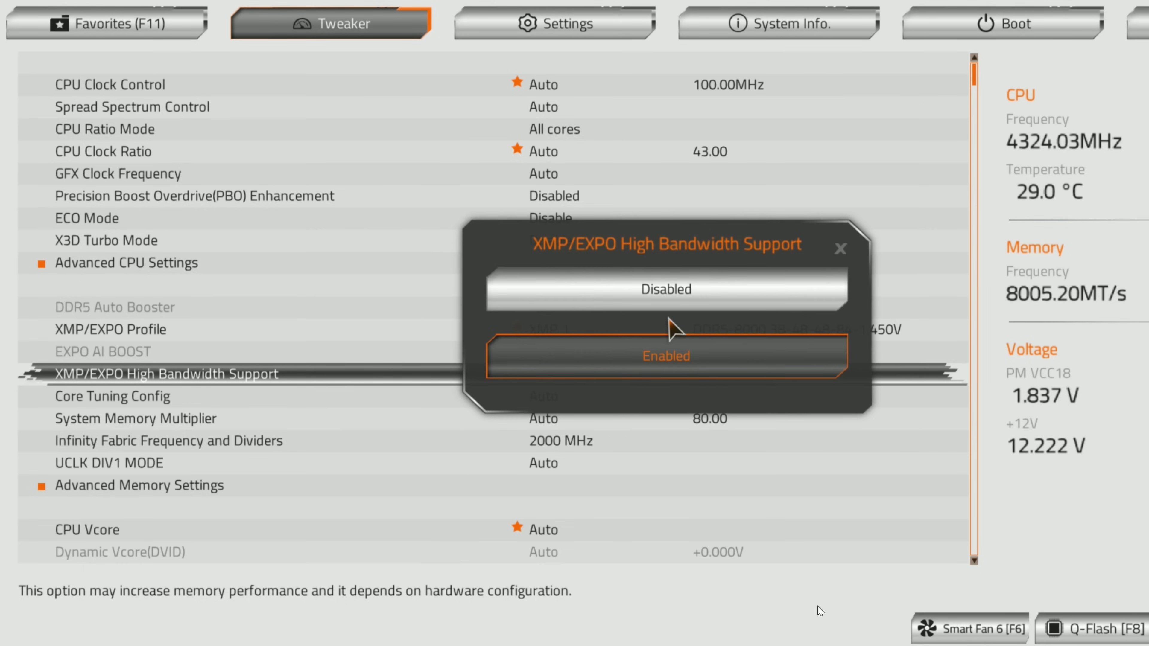
{"action": "key", "text": "Return"}
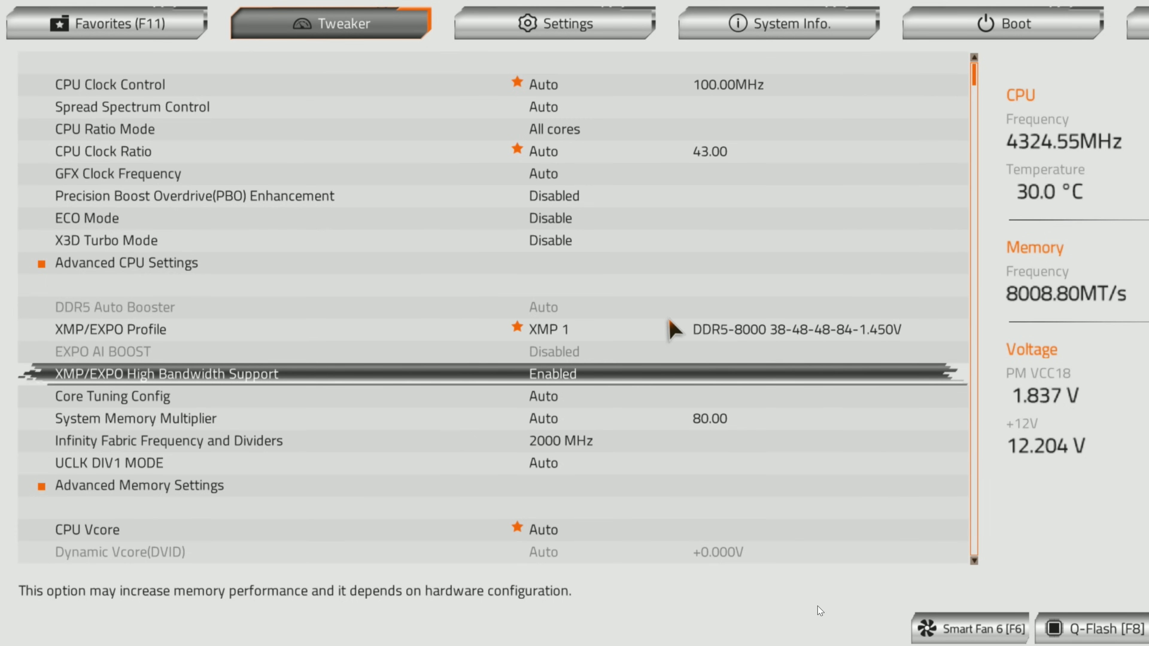
{"action": "key", "text": "Up"}
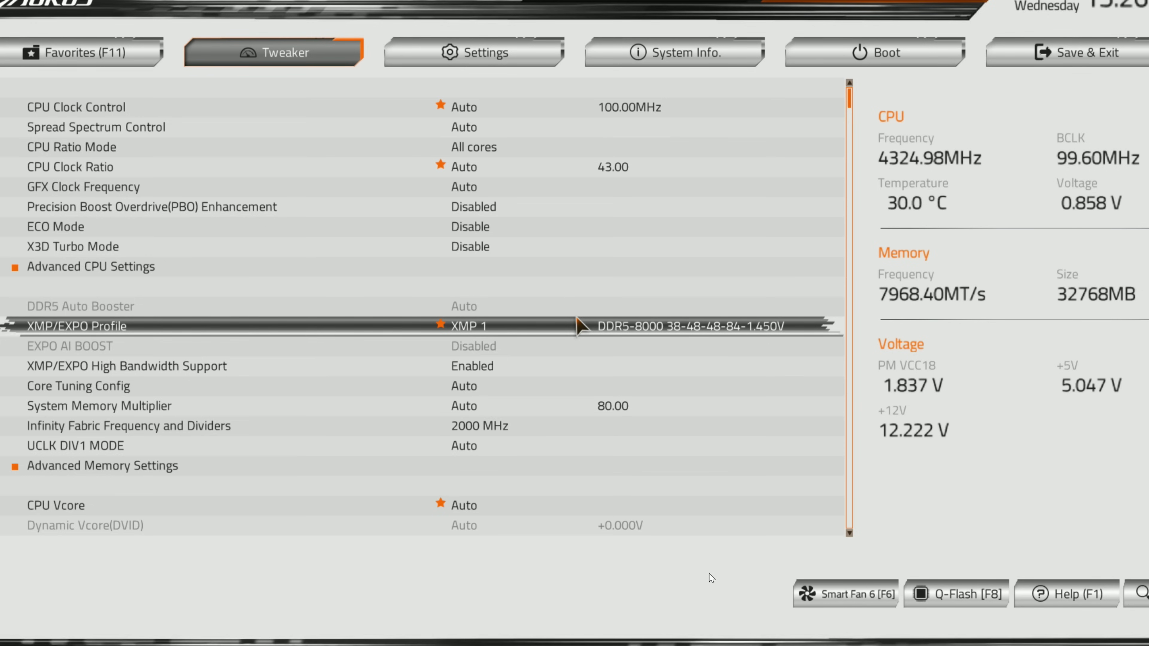
Change CPU Clock Ratio from Auto to 43.00.
{"action": "key", "text": "Up"}
{"action": "key", "text": "Up"}
{"action": "key", "text": "Up"}
{"action": "key", "text": "Up"}
{"action": "key", "text": "Up"}
{"action": "key", "text": "Up"}
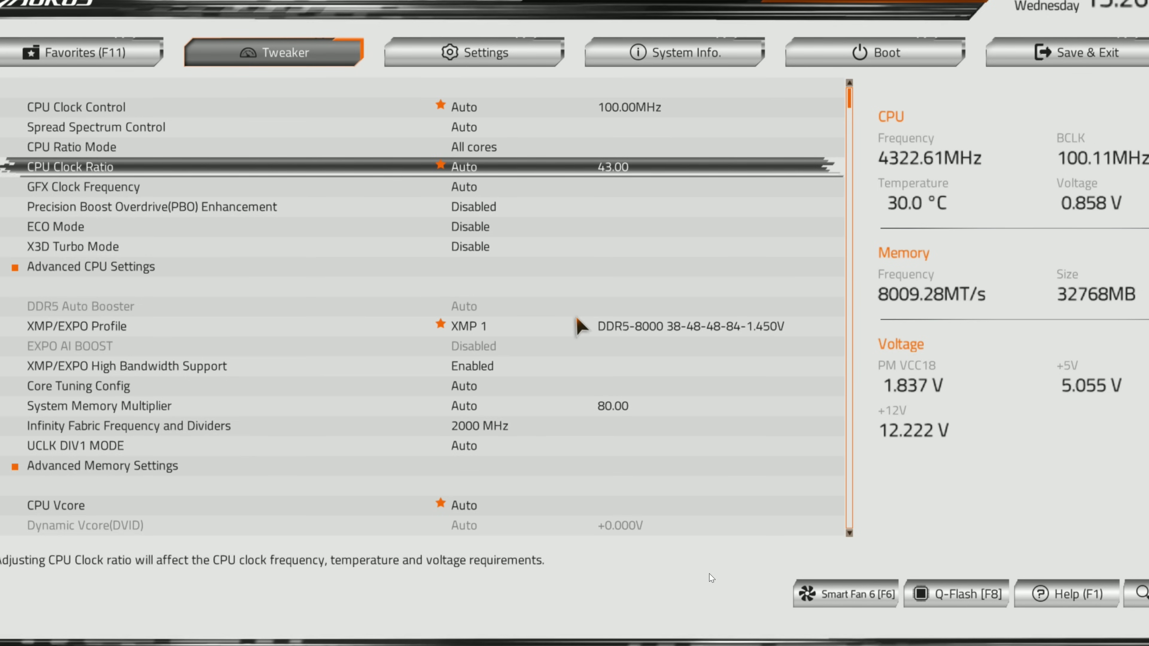
{"action": "key", "text": "Return"}
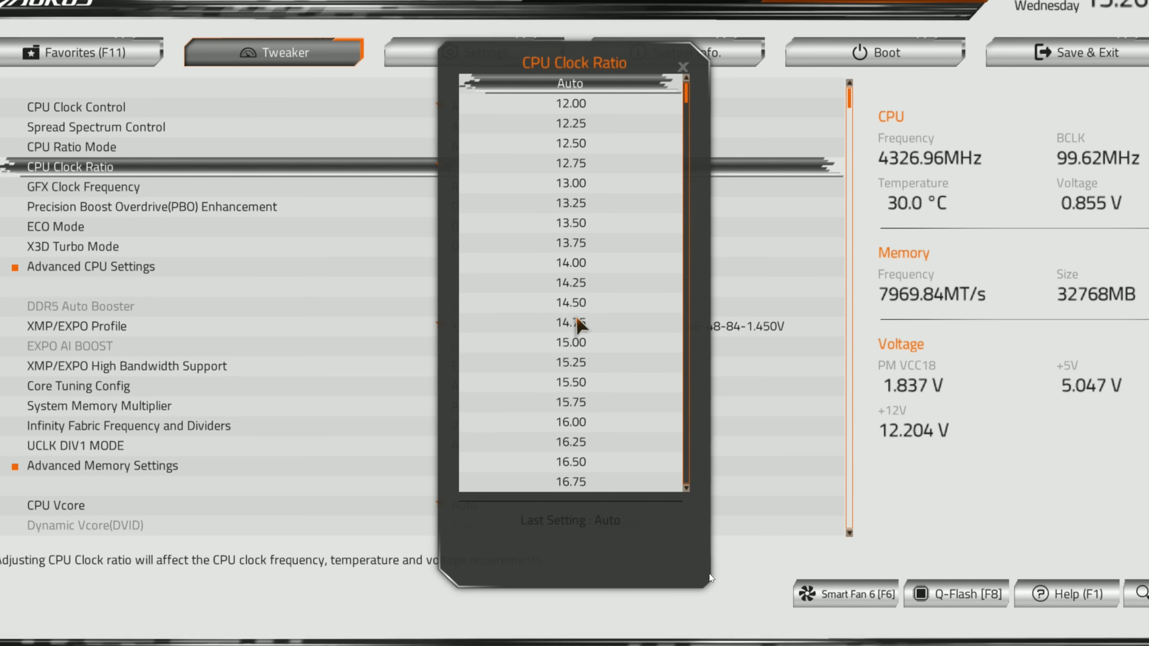
{"action": "key", "text": "Down"}
{"action": "key", "text": "Down"}
{"action": "key", "text": "Down"}
{"action": "key", "text": "Down"}
{"action": "key", "text": "Down"}
{"action": "key", "text": "Down"}
{"action": "key", "text": "Down"}
{"action": "key", "text": "Down"}
{"action": "key", "text": "Down"}
{"action": "key", "text": "Down"}
{"action": "key", "text": "Down"}
{"action": "key", "text": "Down"}
{"action": "key", "text": "Down"}
{"action": "key", "text": "Down"}
{"action": "key", "text": "Down"}
{"action": "key", "text": "Down"}
{"action": "key", "text": "Down"}
{"action": "key", "text": "Down"}
{"action": "key", "text": "Down"}
{"action": "key", "text": "Down"}
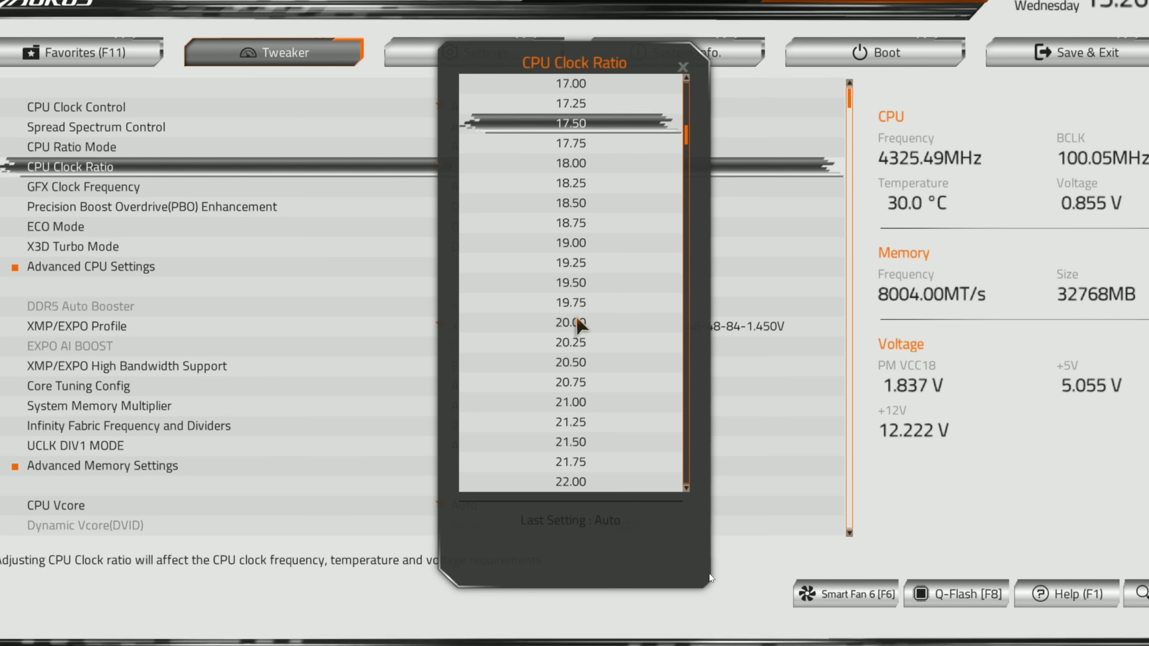
{"action": "key", "text": "Down"}
{"action": "key", "text": "Down"}
{"action": "key", "text": "Down"}
{"action": "key", "text": "Down"}
{"action": "key", "text": "Down"}
{"action": "key", "text": "Down"}
{"action": "key", "text": "Down"}
{"action": "key", "text": "Down"}
{"action": "key", "text": "Down"}
{"action": "key", "text": "Down"}
{"action": "key", "text": "Down"}
{"action": "key", "text": "Down"}
{"action": "key", "text": "Down"}
{"action": "key", "text": "Down"}
{"action": "key", "text": "Down"}
{"action": "key", "text": "Down"}
{"action": "key", "text": "Down"}
{"action": "key", "text": "Down"}
{"action": "key", "text": "Down"}
{"action": "key", "text": "Down"}
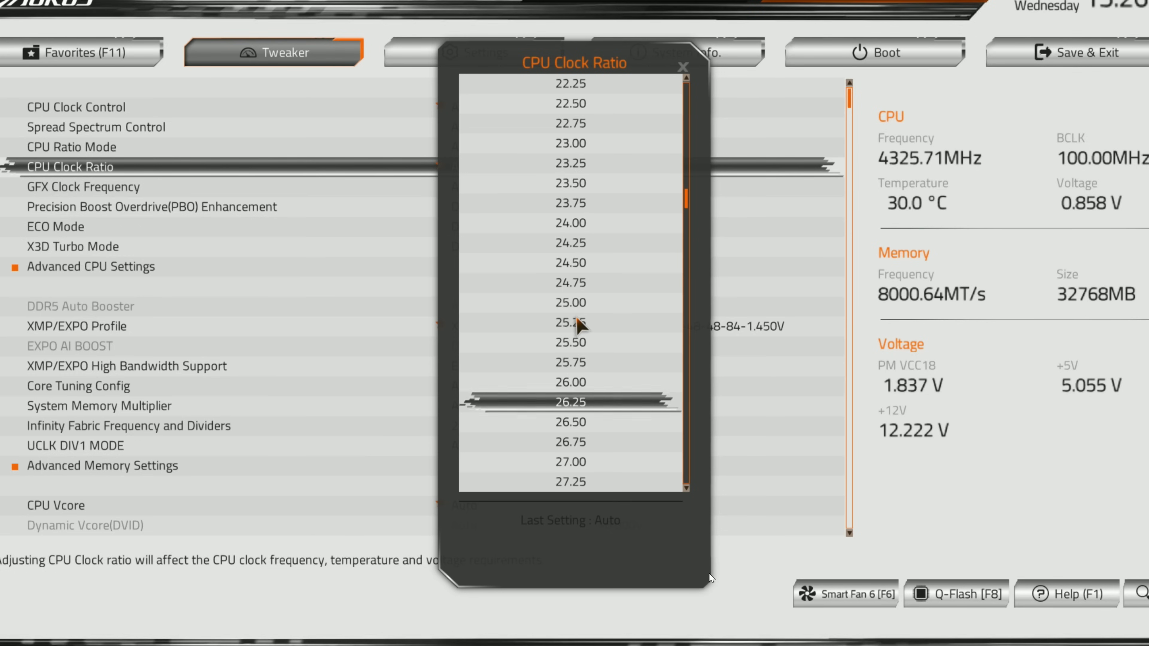
{"action": "key", "text": "Down"}
{"action": "key", "text": "Down"}
{"action": "key", "text": "Down"}
{"action": "key", "text": "Down"}
{"action": "key", "text": "Down"}
{"action": "key", "text": "Down"}
{"action": "key", "text": "Down"}
{"action": "key", "text": "Down"}
{"action": "key", "text": "Down"}
{"action": "key", "text": "Down"}
{"action": "key", "text": "Down"}
{"action": "key", "text": "Down"}
{"action": "key", "text": "Down"}
{"action": "key", "text": "Down"}
{"action": "key", "text": "Down"}
{"action": "key", "text": "Down"}
{"action": "key", "text": "Down"}
{"action": "key", "text": "Down"}
{"action": "key", "text": "Down"}
{"action": "key", "text": "Down"}
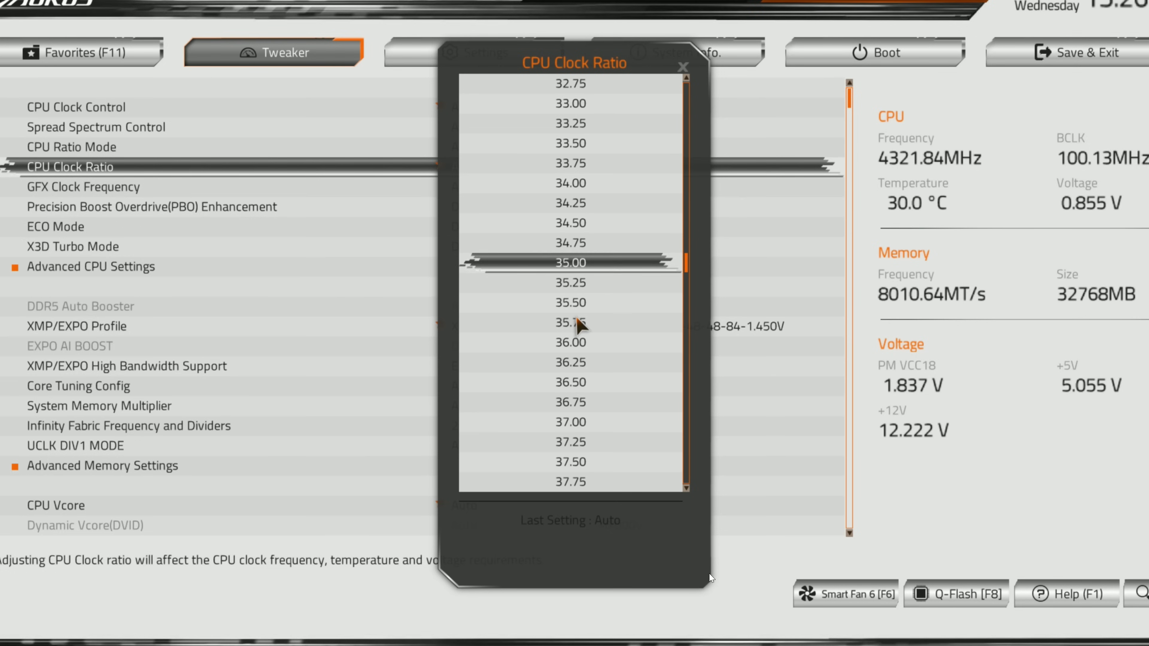
{"action": "key", "text": "Down"}
{"action": "key", "text": "Down"}
{"action": "key", "text": "Down"}
{"action": "key", "text": "Down"}
{"action": "key", "text": "Down"}
{"action": "key", "text": "Down"}
{"action": "key", "text": "Down"}
{"action": "key", "text": "Down"}
{"action": "key", "text": "Down"}
{"action": "key", "text": "Down"}
{"action": "key", "text": "Down"}
{"action": "key", "text": "Down"}
{"action": "key", "text": "Down"}
{"action": "key", "text": "Down"}
{"action": "key", "text": "Down"}
{"action": "key", "text": "Down"}
{"action": "key", "text": "Down"}
{"action": "key", "text": "Down"}
{"action": "key", "text": "Down"}
{"action": "key", "text": "Down"}
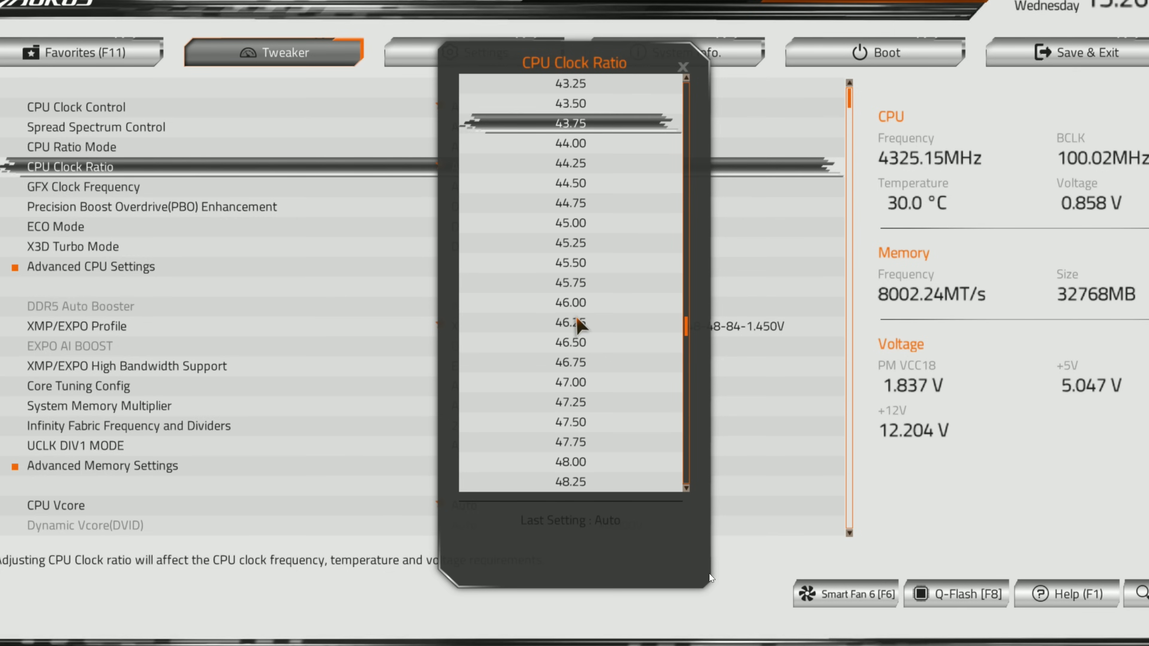
{"action": "key", "text": "Up"}
{"action": "key", "text": "Up"}
{"action": "key", "text": "Up"}
{"action": "key", "text": "Up"}
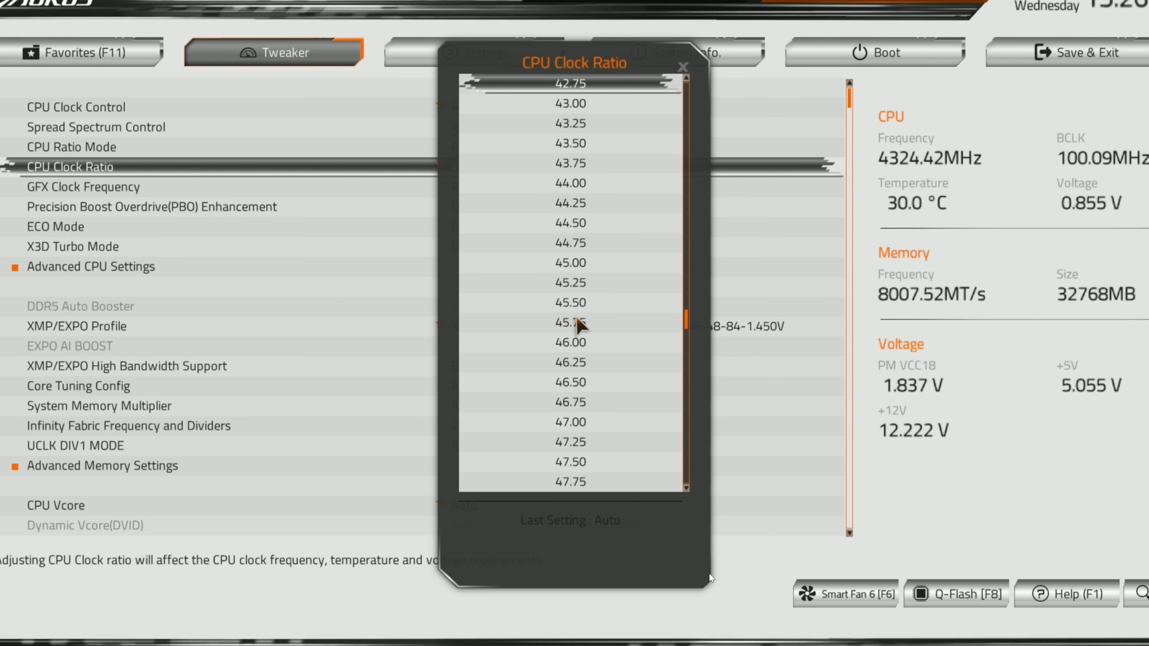
{"action": "key", "text": "Up"}
{"action": "key", "text": "Down"}
{"action": "key", "text": "Down"}
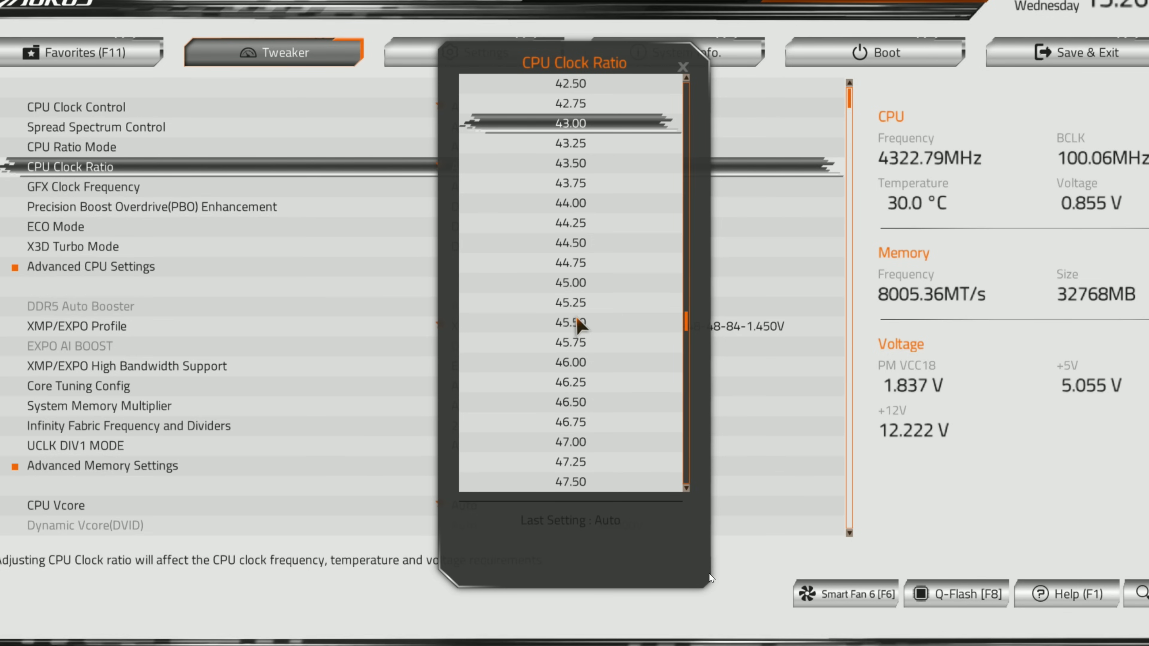
{"action": "key", "text": "Return"}
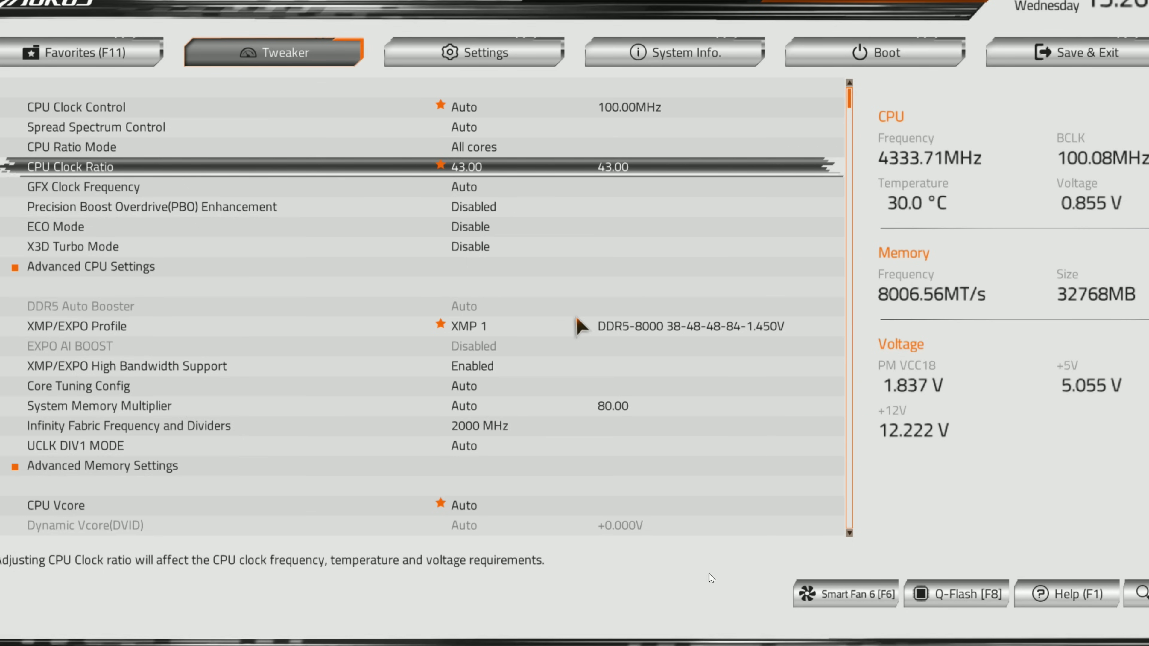
Pick 0.975V from the CPU Vcore list, then bring up the Save & Exit confirmation with the changes.
{"action": "key", "text": "Down"}
{"action": "key", "text": "Down"}
{"action": "key", "text": "Down"}
{"action": "key", "text": "Down"}
{"action": "key", "text": "Down"}
{"action": "key", "text": "Down"}
{"action": "key", "text": "Down"}
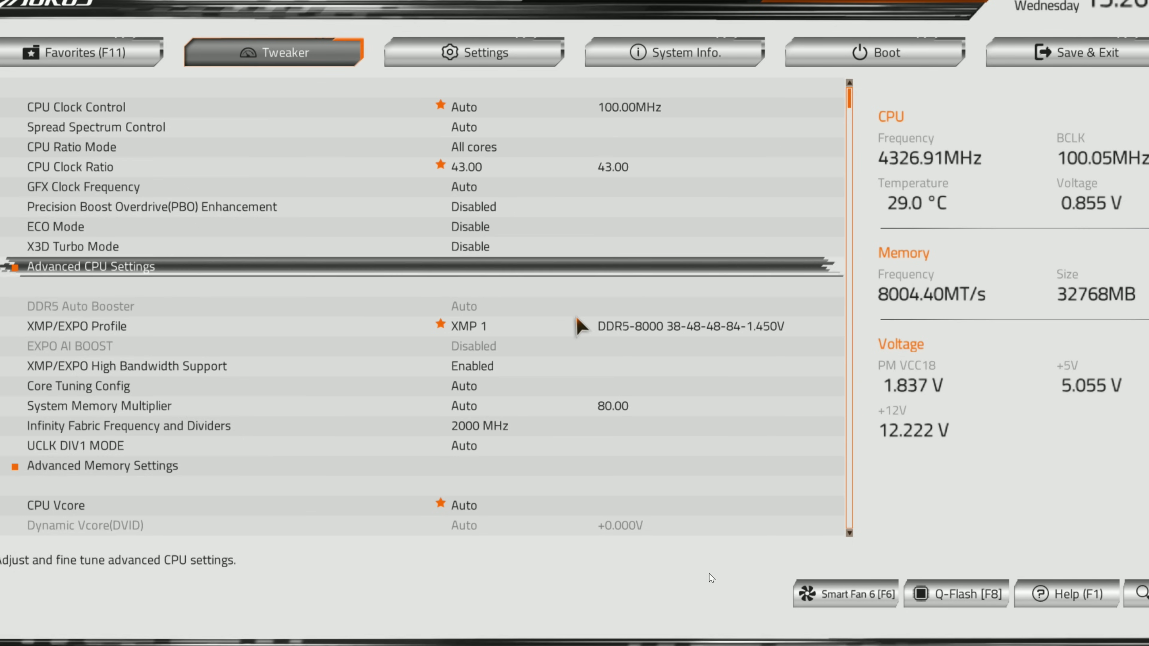
{"action": "key", "text": "Down"}
{"action": "key", "text": "Down"}
{"action": "key", "text": "Down"}
{"action": "key", "text": "Down"}
{"action": "key", "text": "Down"}
{"action": "key", "text": "Down"}
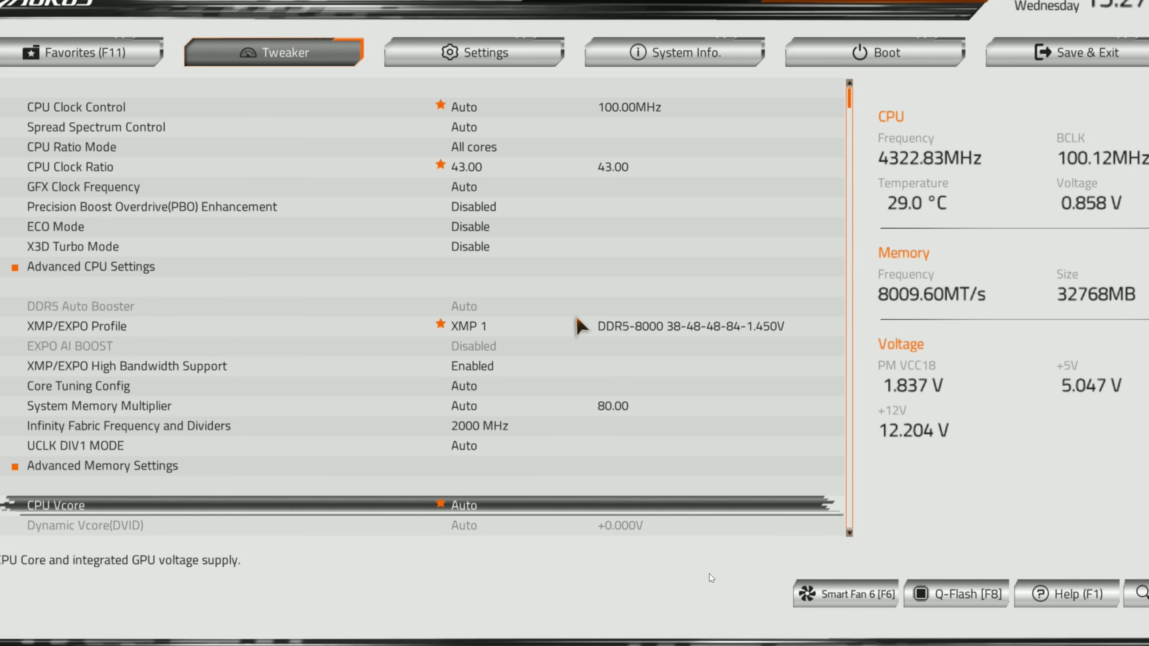
{"action": "key", "text": "Return"}
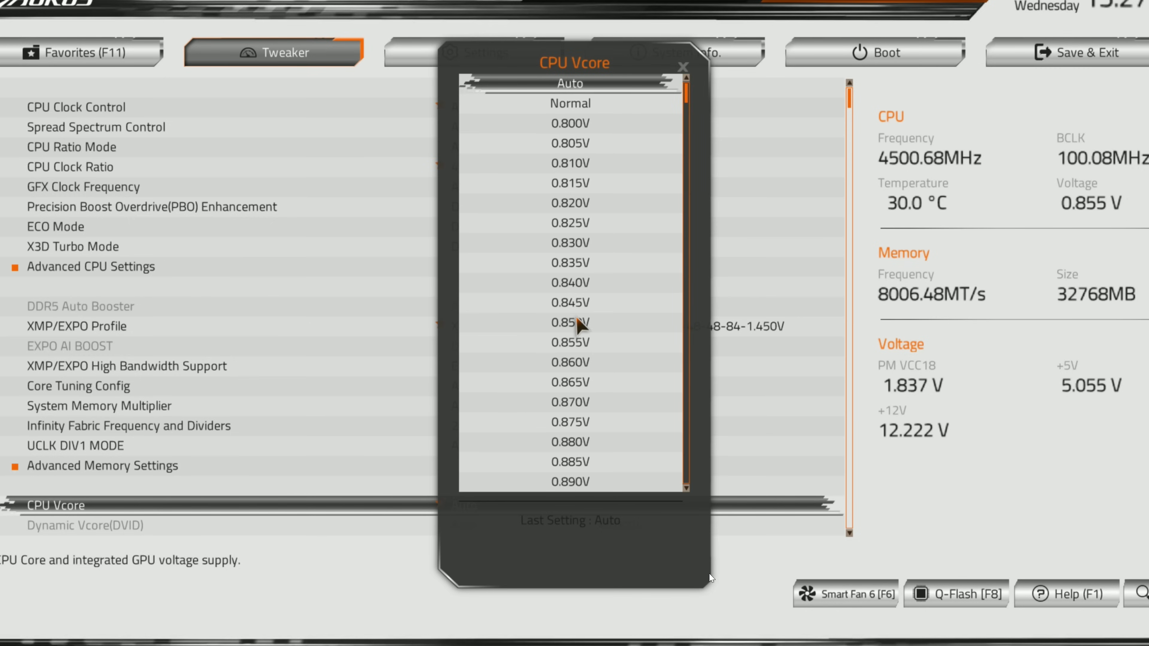
{"action": "key", "text": "Down"}
{"action": "key", "text": "Down"}
{"action": "key", "text": "Down"}
{"action": "key", "text": "Down"}
{"action": "key", "text": "Down"}
{"action": "key", "text": "Down"}
{"action": "key", "text": "Down"}
{"action": "key", "text": "Down"}
{"action": "key", "text": "Down"}
{"action": "key", "text": "Down"}
{"action": "key", "text": "Down"}
{"action": "key", "text": "Down"}
{"action": "key", "text": "Down"}
{"action": "key", "text": "Down"}
{"action": "key", "text": "Down"}
{"action": "key", "text": "Down"}
{"action": "key", "text": "Down"}
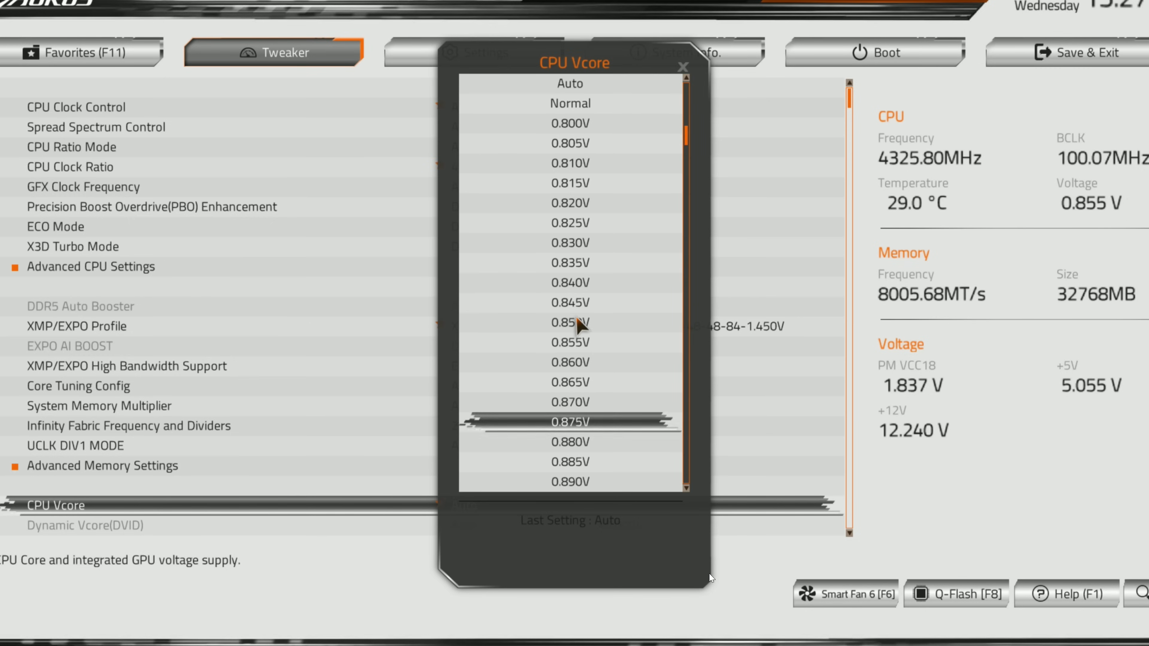
{"action": "key", "text": "Down"}
{"action": "key", "text": "Down"}
{"action": "key", "text": "Down"}
{"action": "key", "text": "Down"}
{"action": "key", "text": "Down"}
{"action": "key", "text": "Down"}
{"action": "key", "text": "Down"}
{"action": "key", "text": "Down"}
{"action": "key", "text": "Down"}
{"action": "key", "text": "Down"}
{"action": "key", "text": "Down"}
{"action": "key", "text": "Down"}
{"action": "key", "text": "Down"}
{"action": "key", "text": "Down"}
{"action": "key", "text": "Down"}
{"action": "key", "text": "Down"}
{"action": "key", "text": "Down"}
{"action": "key", "text": "Down"}
{"action": "key", "text": "Down"}
{"action": "key", "text": "Down"}
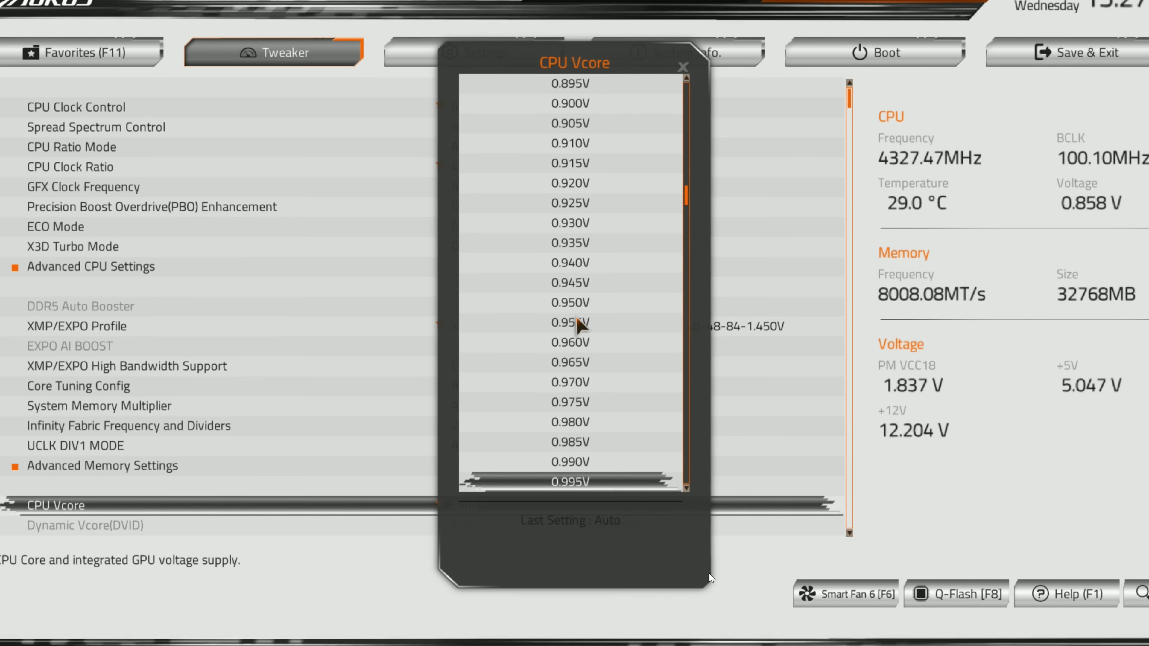
{"action": "key", "text": "Down"}
{"action": "key", "text": "Down"}
{"action": "key", "text": "Up"}
{"action": "key", "text": "Up"}
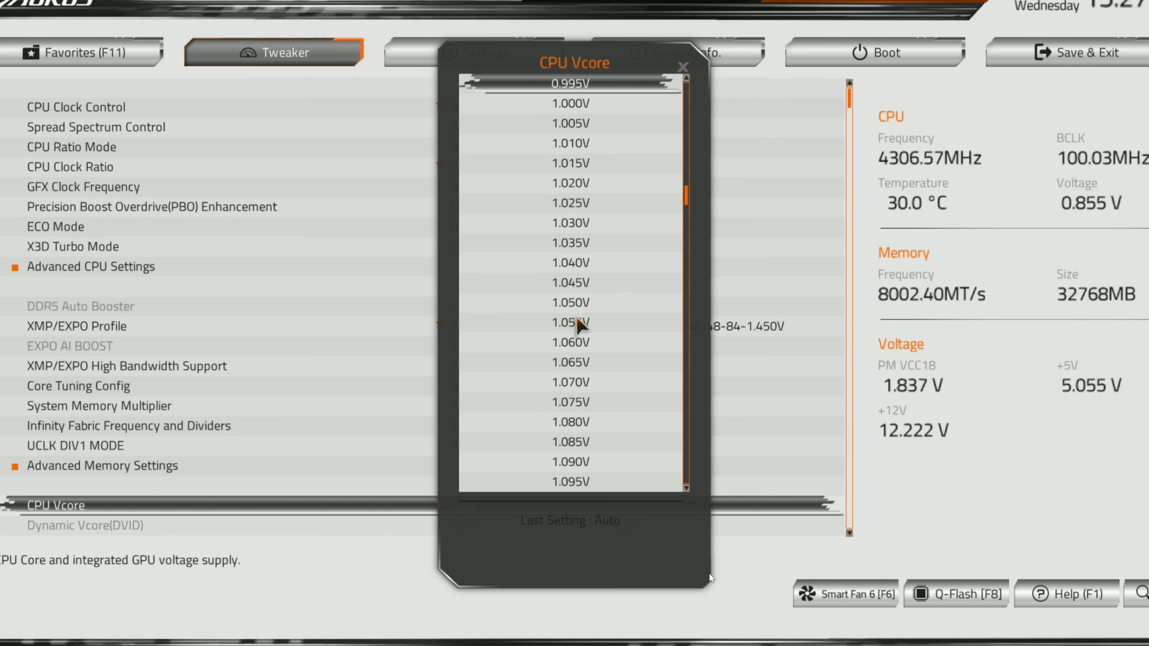
{"action": "key", "text": "Down"}
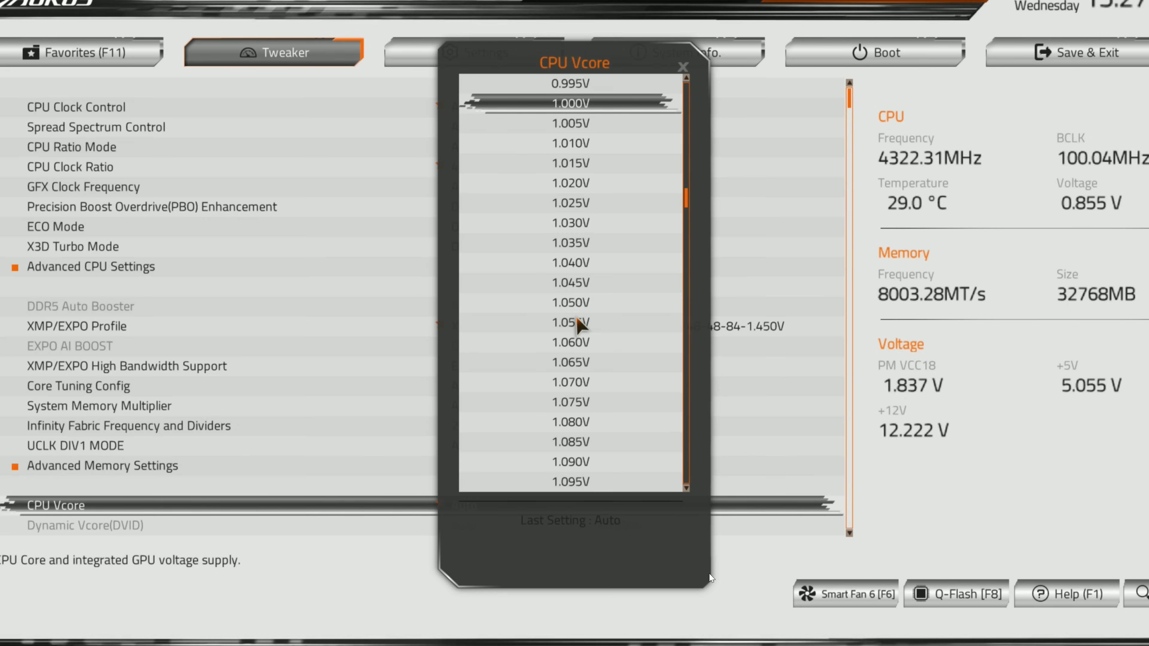
{"action": "key", "text": "Down"}
{"action": "key", "text": "Down"}
{"action": "key", "text": "Up"}
{"action": "key", "text": "Up"}
{"action": "key", "text": "Up"}
{"action": "key", "text": "Up"}
{"action": "key", "text": "Up"}
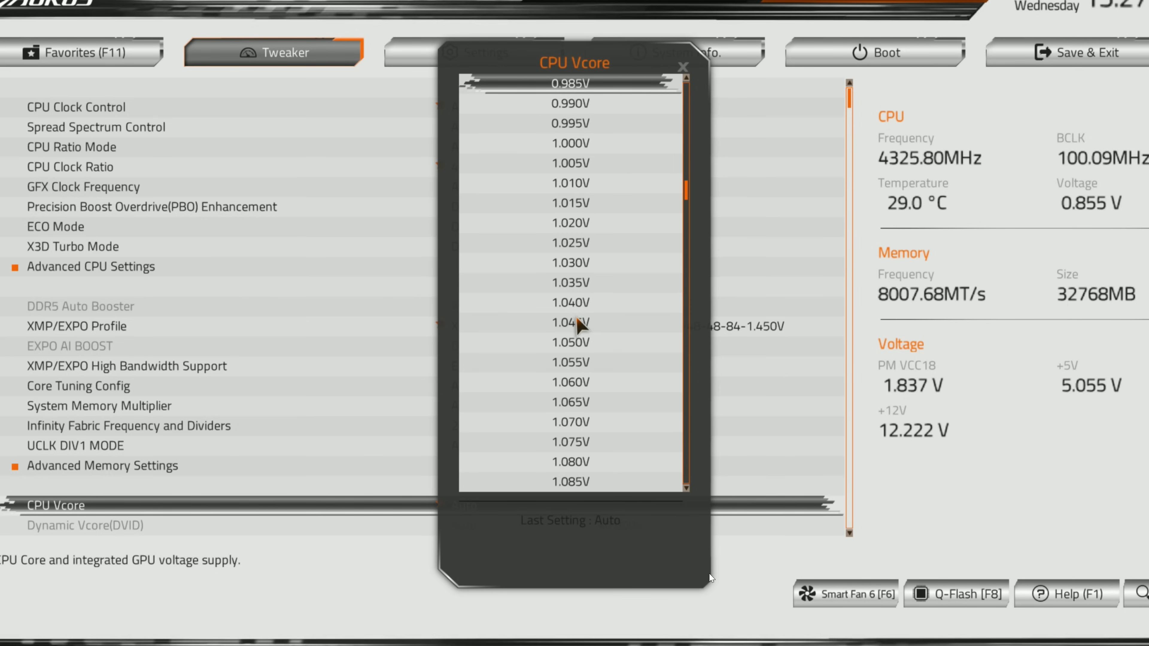
{"action": "key", "text": "Up"}
{"action": "key", "text": "Up"}
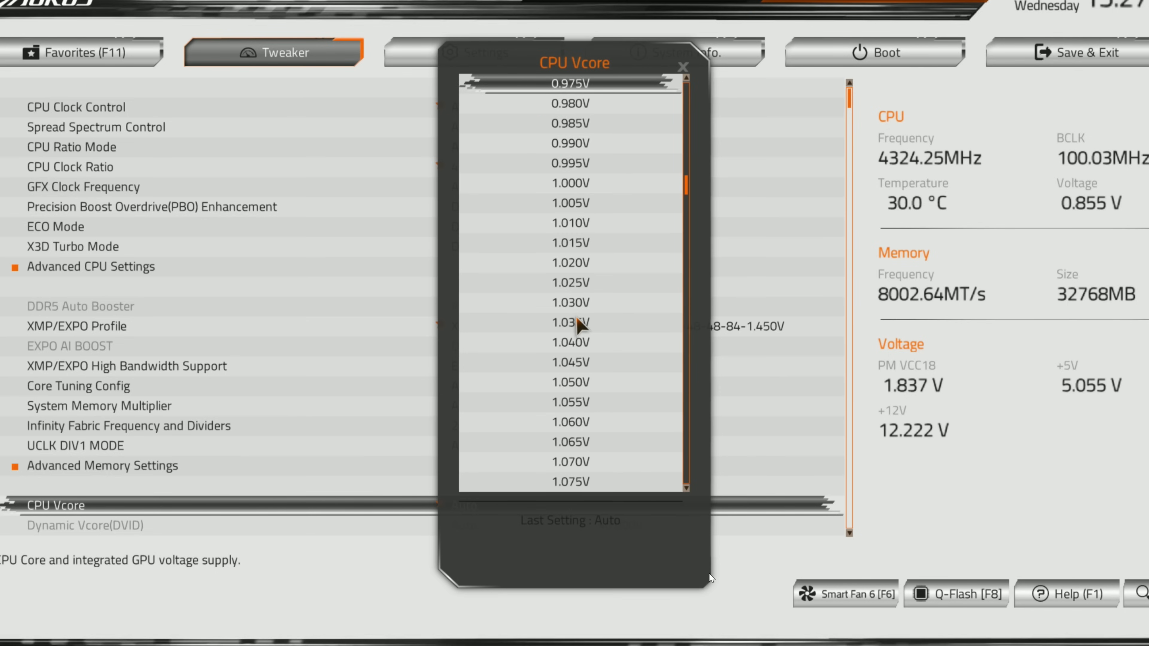
{"action": "key", "text": "Return"}
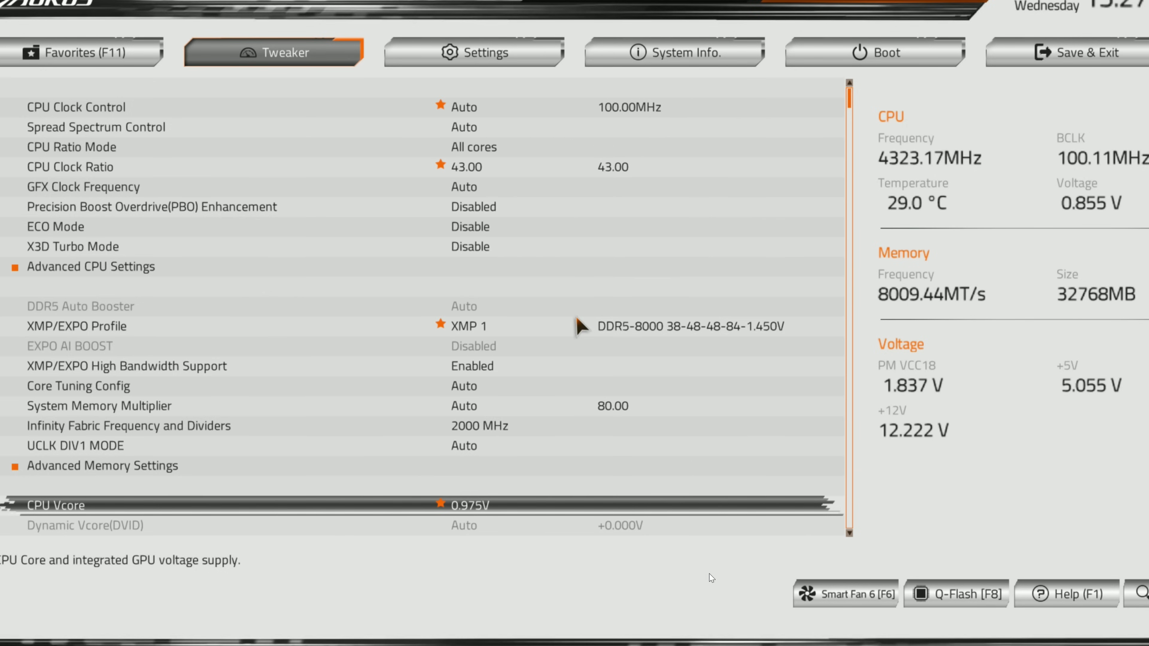
{"action": "key", "text": "F10"}
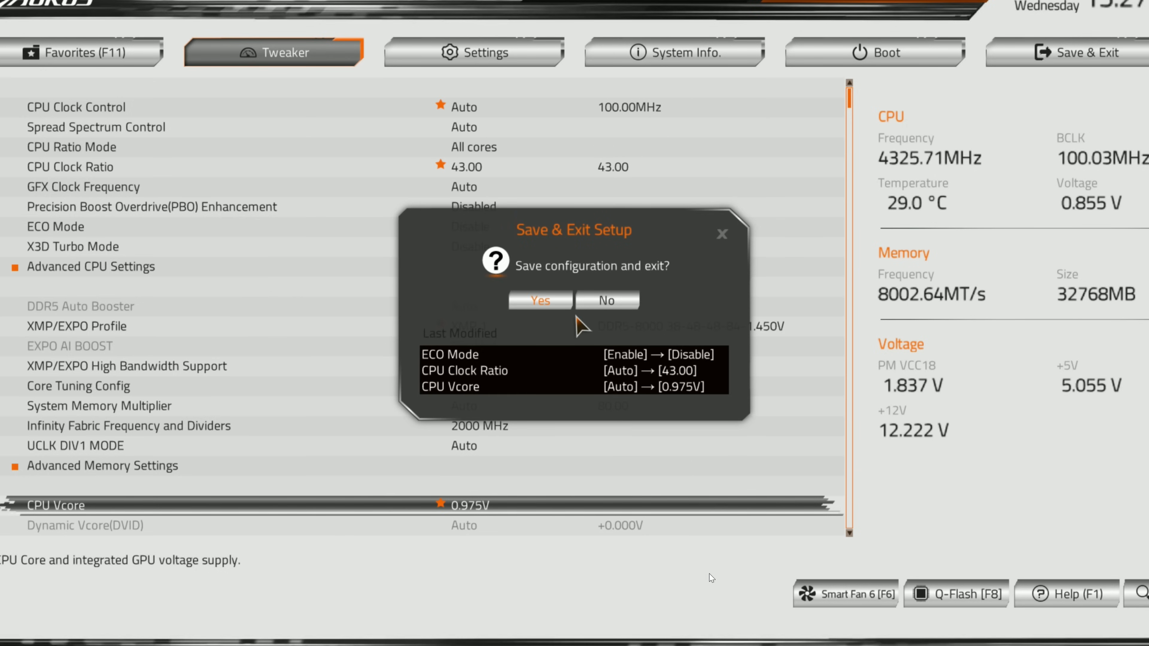
Cancel the save prompt, apply 0.965V as CPU Vcore, and review changes without exiting.
{"action": "key", "text": "Escape"}
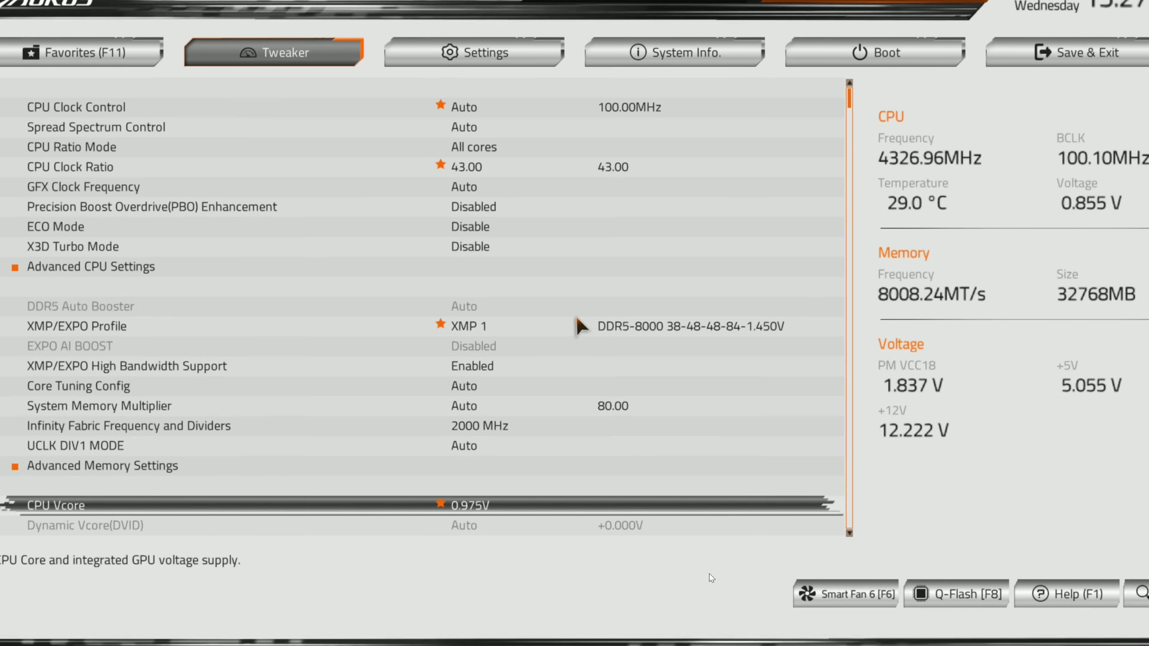
{"action": "key", "text": "Return"}
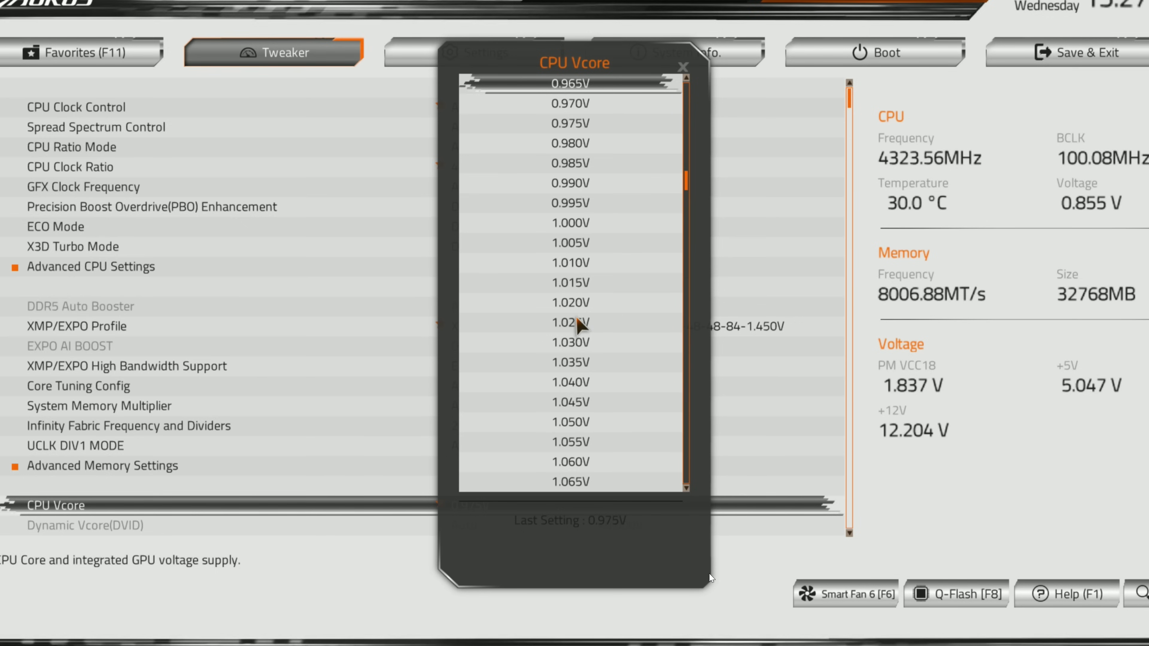
{"action": "key", "text": "Up"}
{"action": "key", "text": "Return"}
{"action": "key", "text": "F10"}
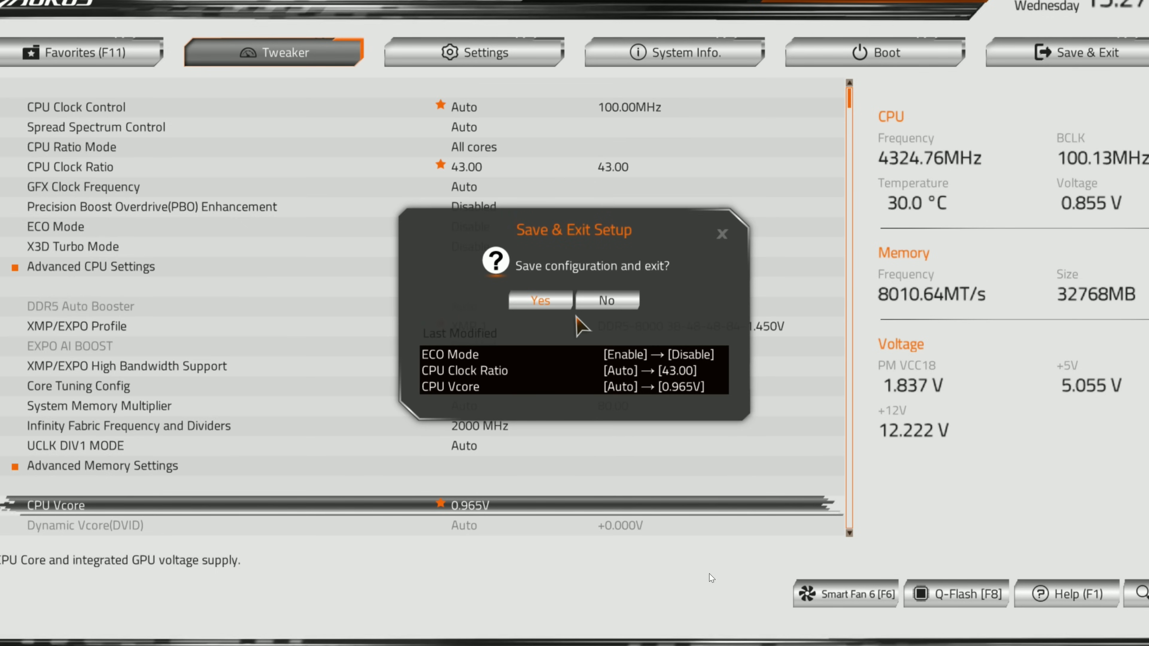
{"action": "key", "text": "Escape"}
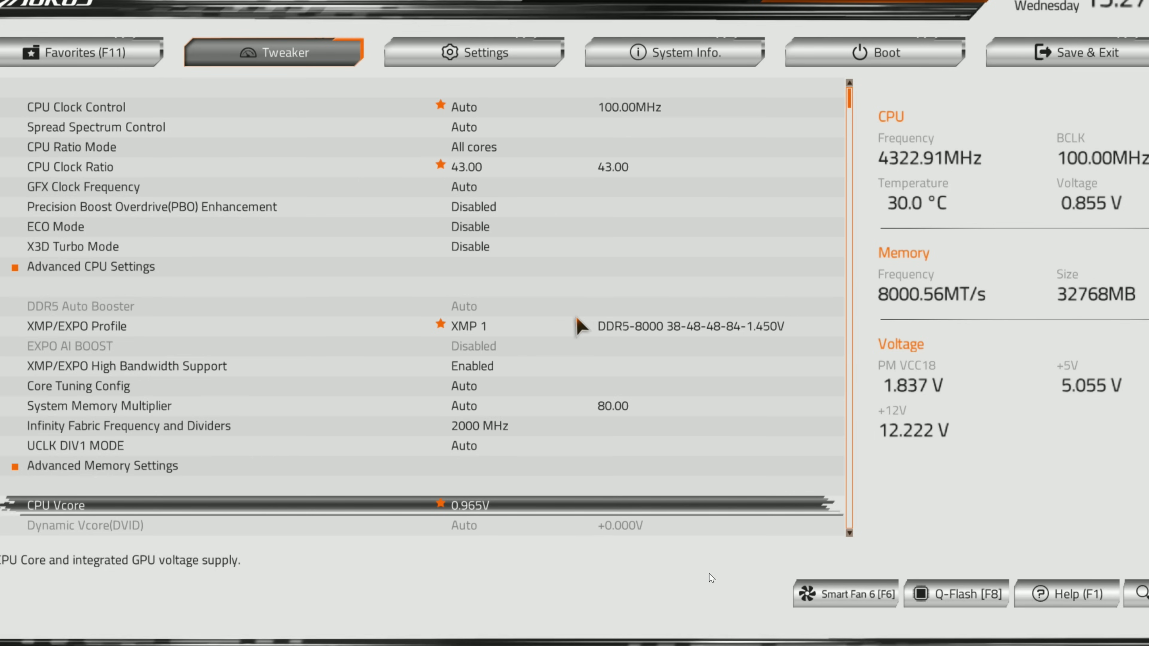
Reopen the CPU Vcore list and move the choice to 0.935V.
{"action": "key", "text": "Return"}
{"action": "key", "text": "Up"}
{"action": "key", "text": "Up"}
{"action": "key", "text": "Up"}
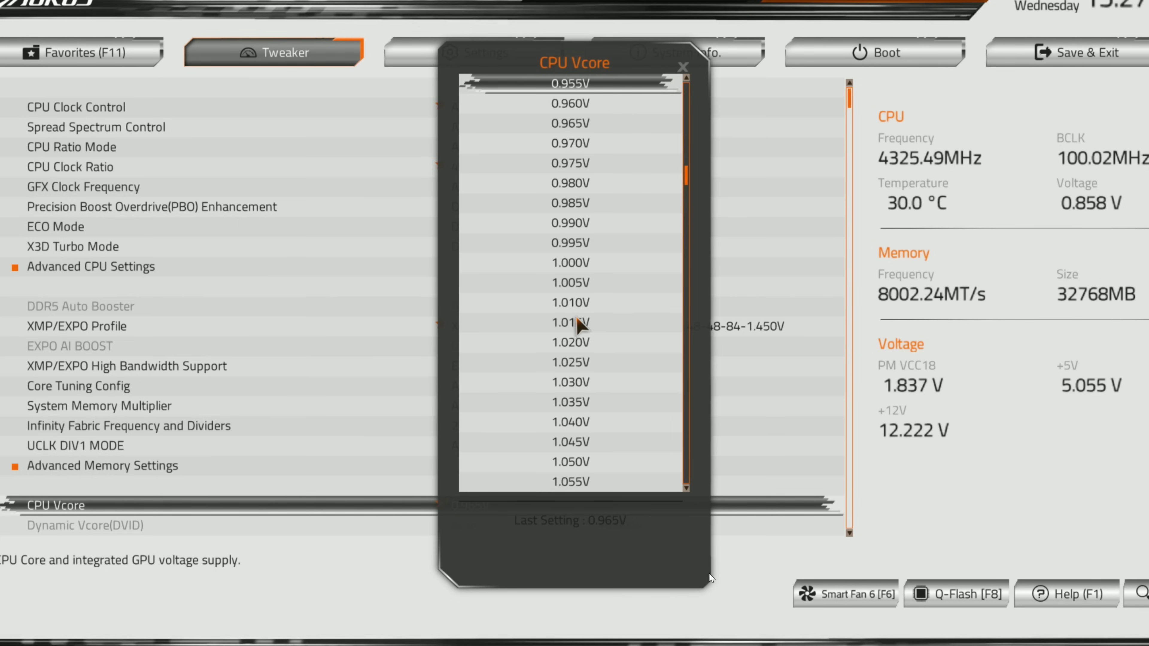
{"action": "key", "text": "Up"}
{"action": "key", "text": "Up"}
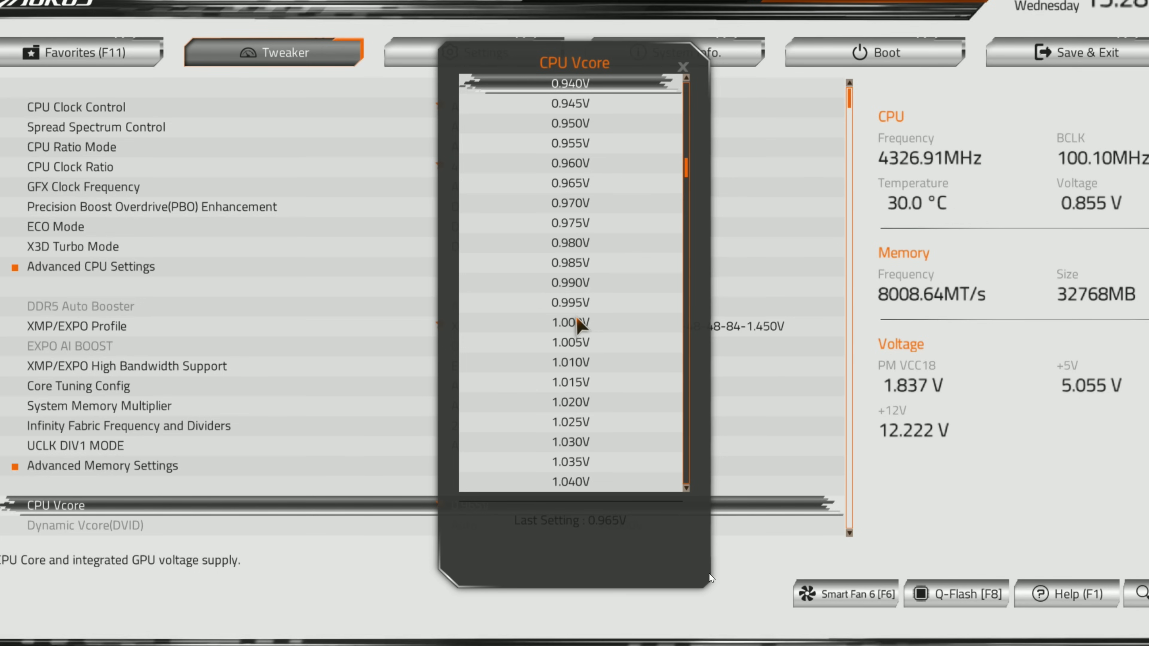
{"action": "key", "text": "Up"}
{"action": "key", "text": "Up"}
{"action": "key", "text": "Up"}
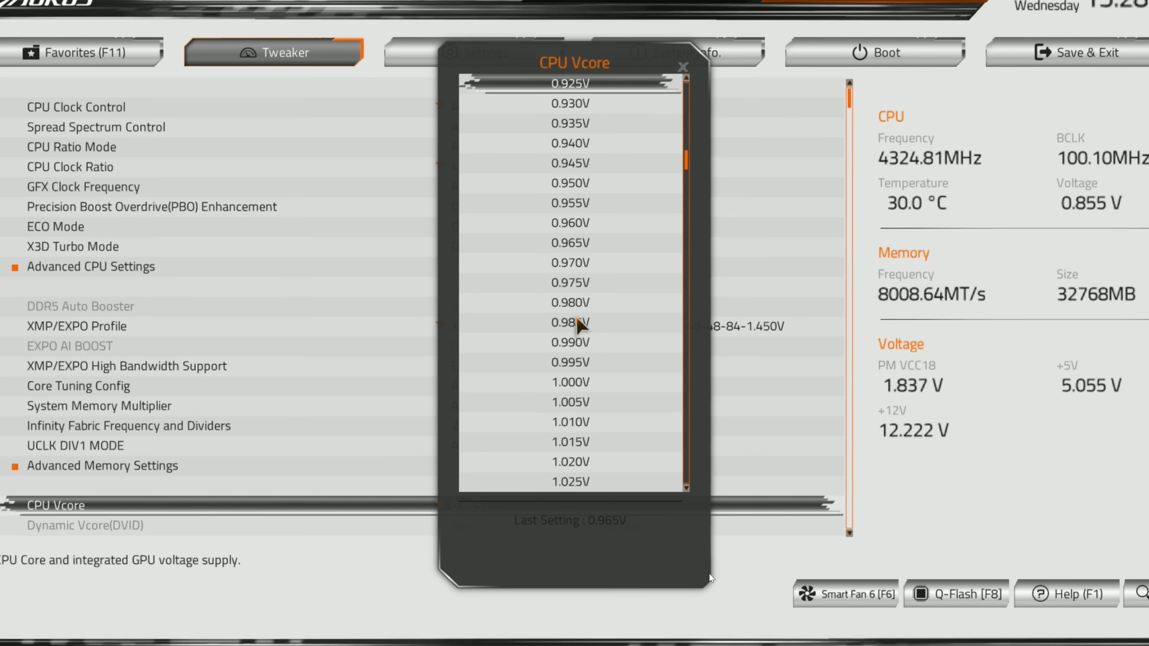
{"action": "key", "text": "Down"}
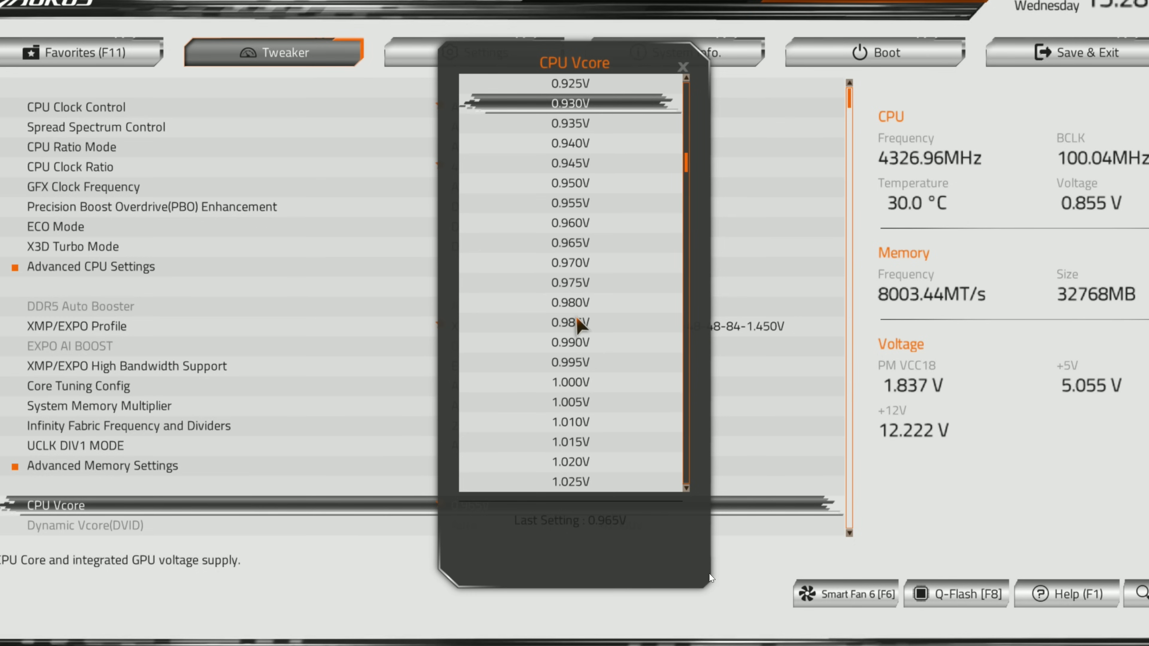
{"action": "key", "text": "Down"}
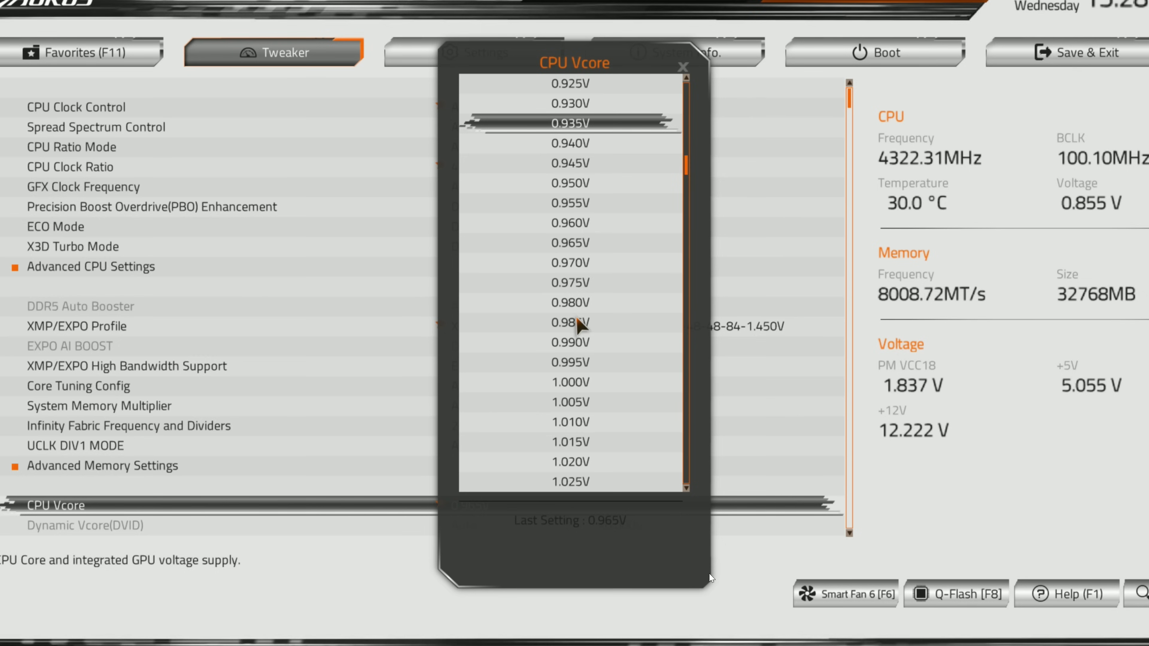
Move the CPU Vcore choice up to 0.940V.
{"action": "key", "text": "Down"}
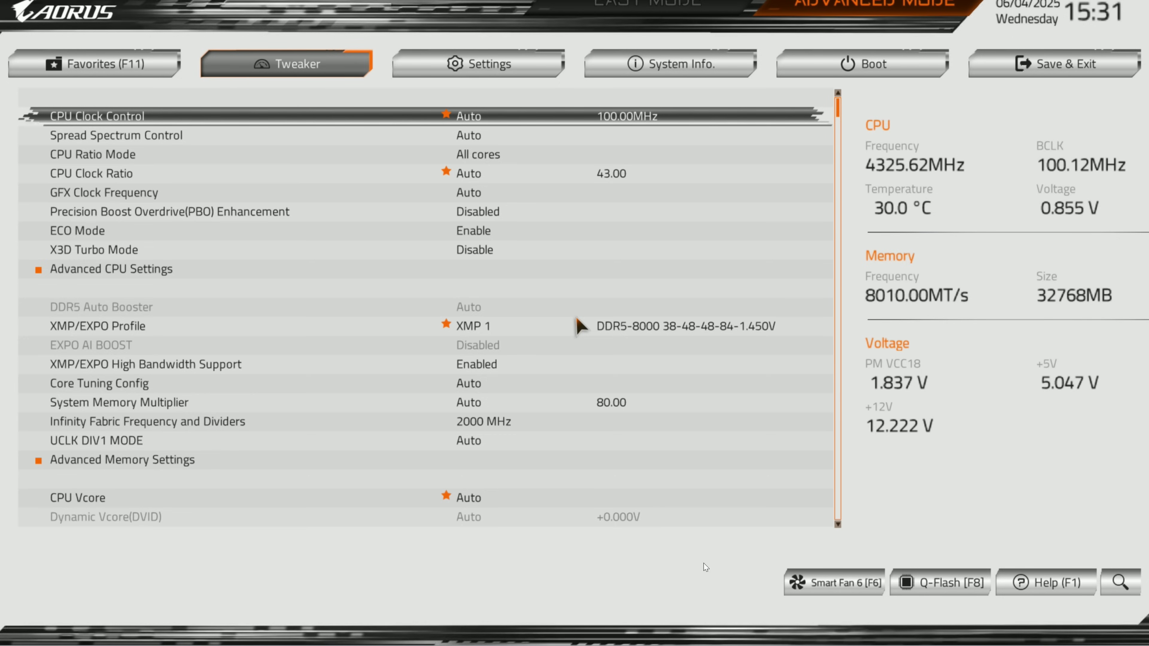
{"action": "key", "text": "Down"}
{"action": "key", "text": "Down"}
{"action": "key", "text": "Down"}
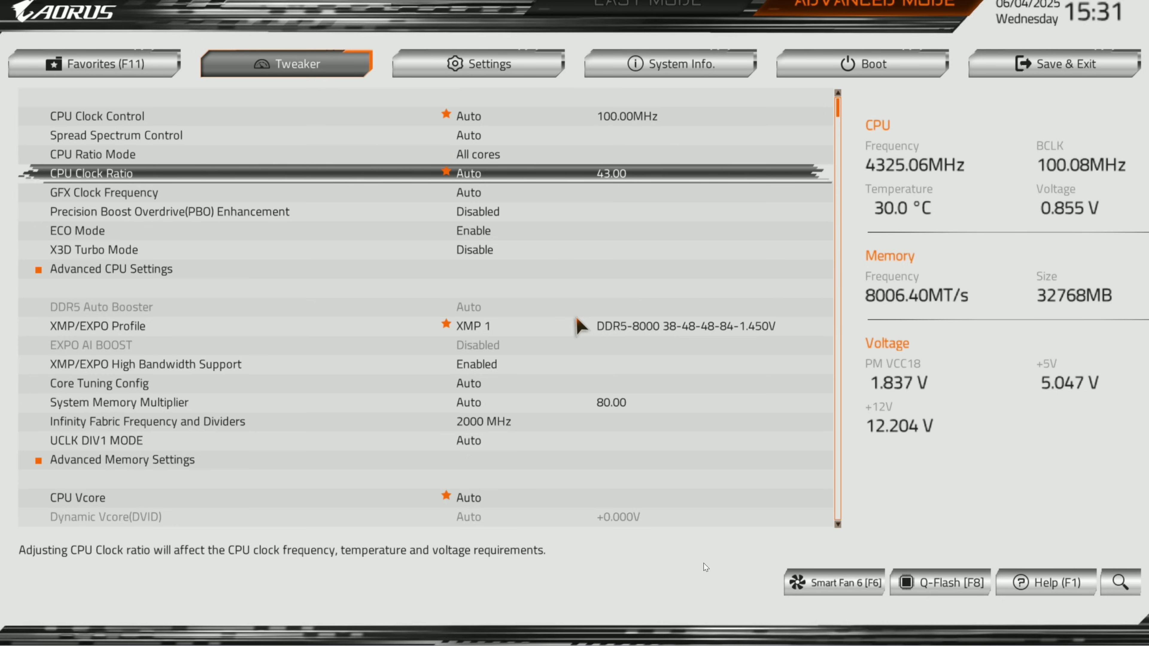
{"action": "key", "text": "Up"}
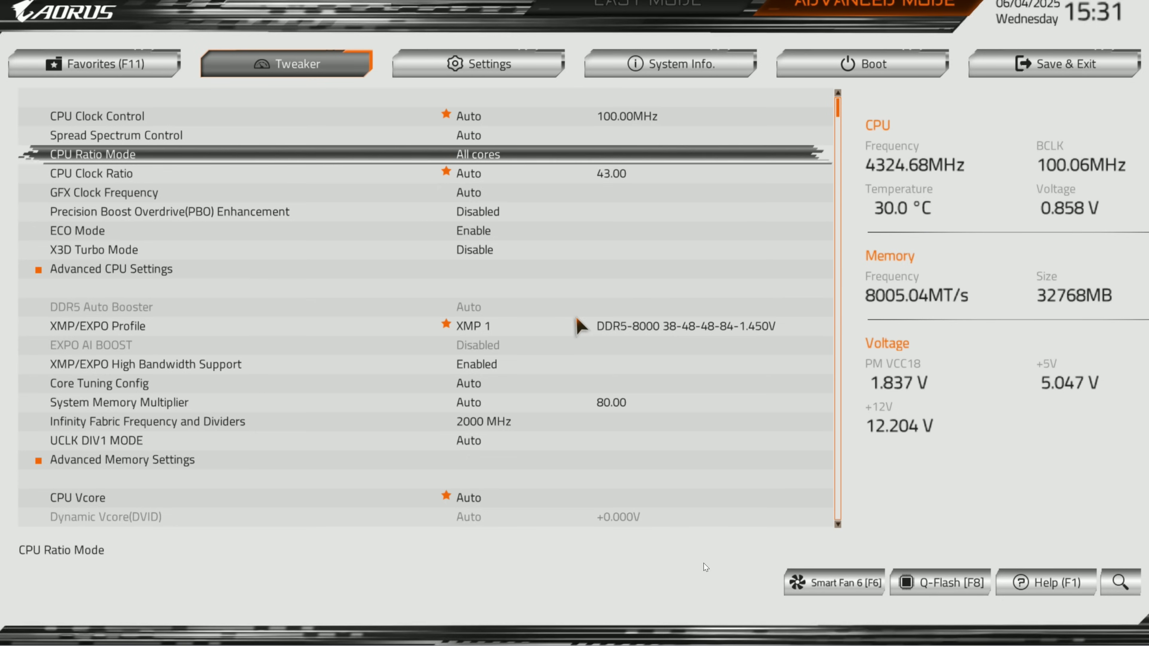
{"action": "key", "text": "Down"}
{"action": "key", "text": "Down"}
{"action": "key", "text": "Down"}
{"action": "key", "text": "Down"}
{"action": "key", "text": "Down"}
{"action": "key", "text": "Down"}
{"action": "key", "text": "Down"}
{"action": "key", "text": "Down"}
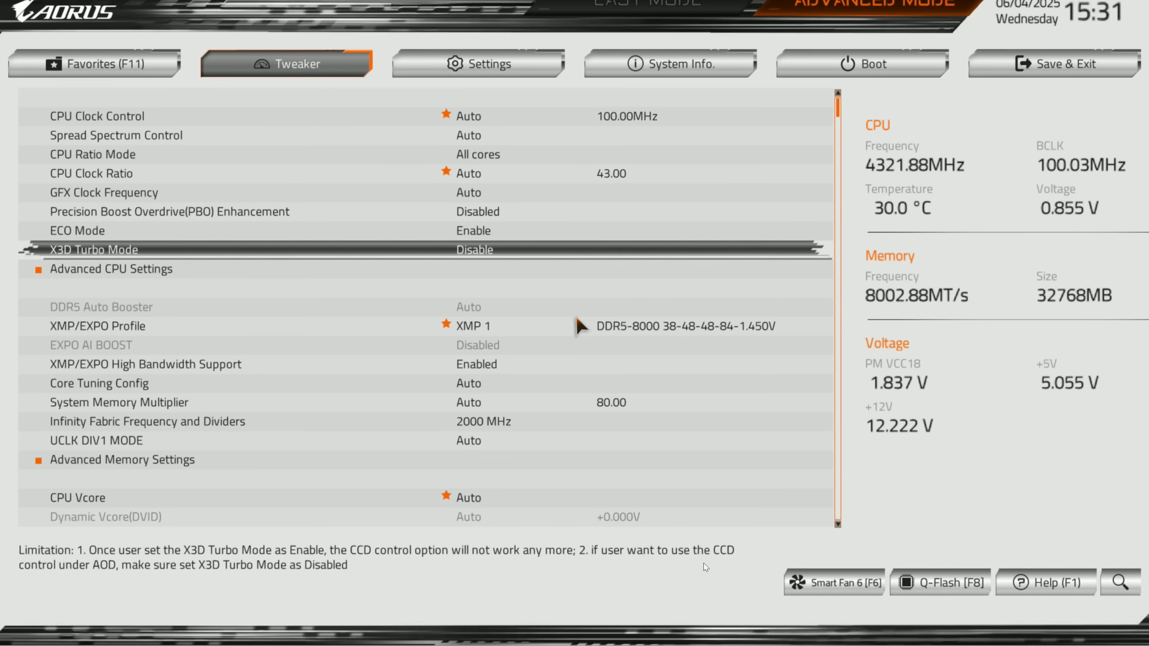
{"action": "key", "text": "Up"}
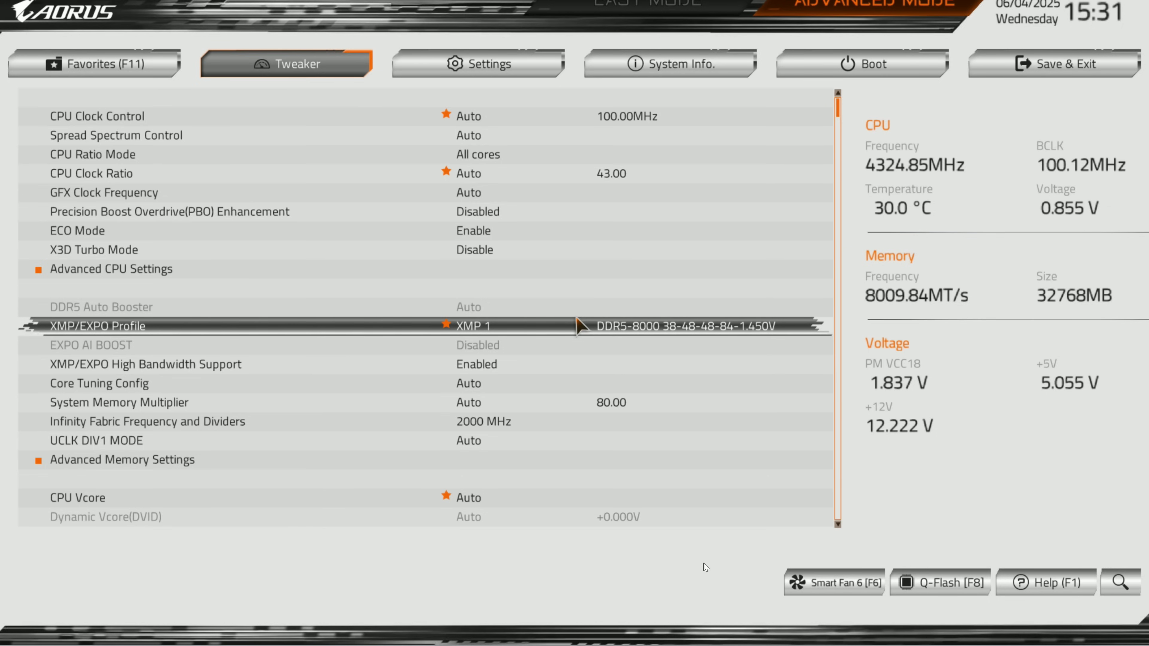
{"action": "left_click", "coordinate": [577, 318]}
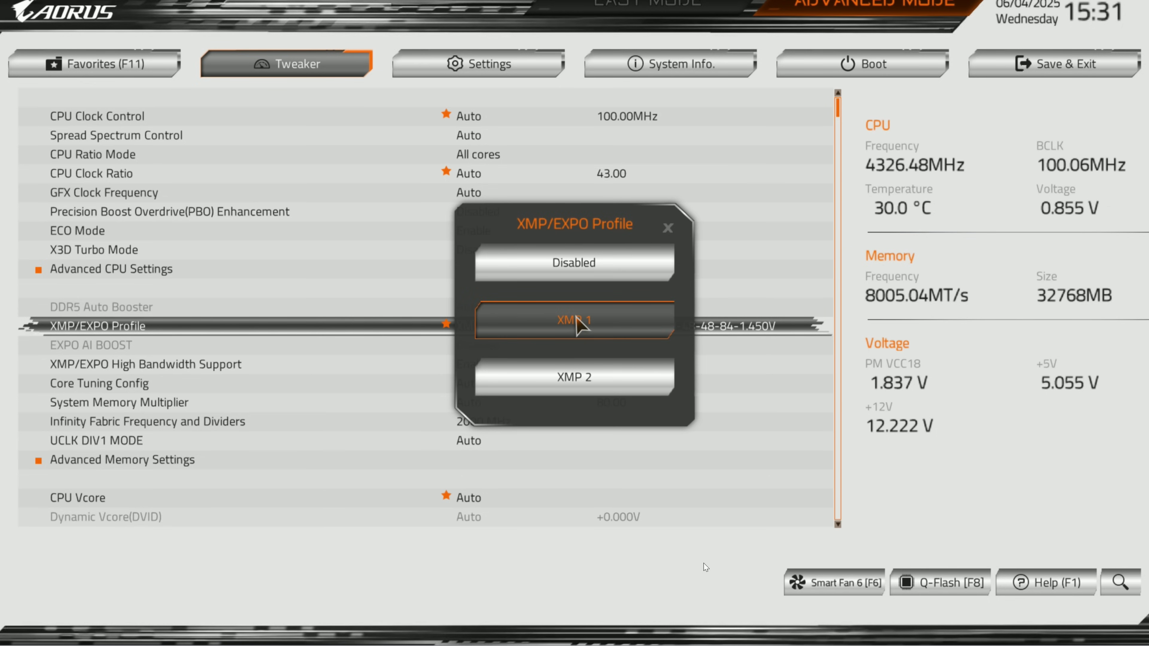
{"action": "left_click", "coordinate": [577, 317]}
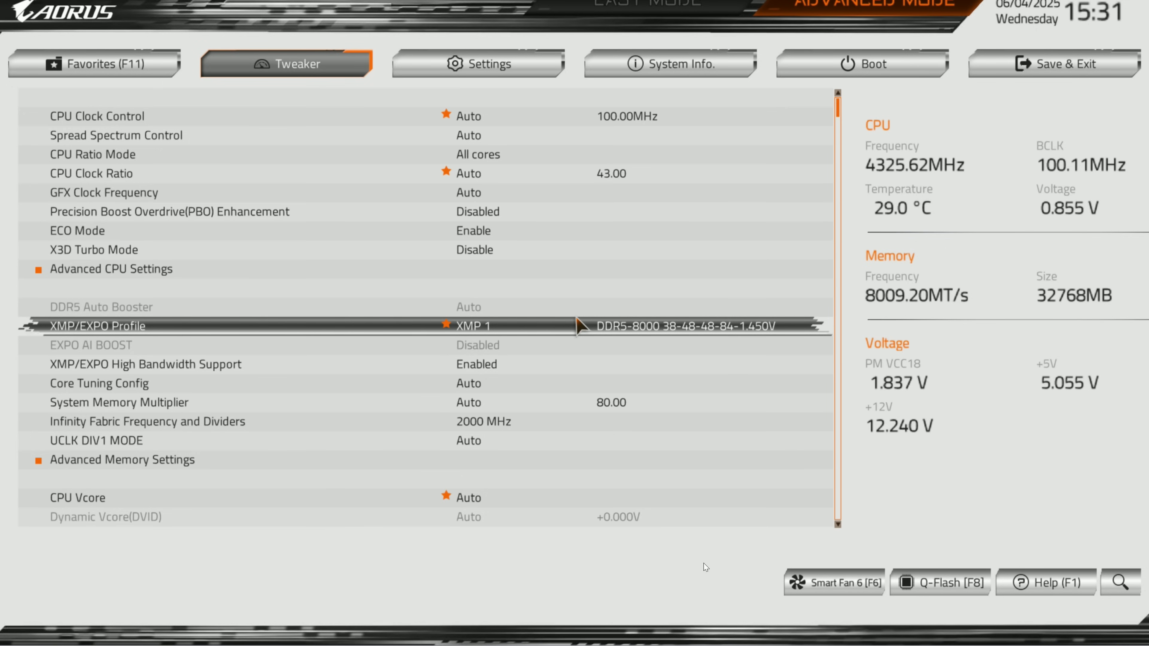
{"action": "key", "text": "Down"}
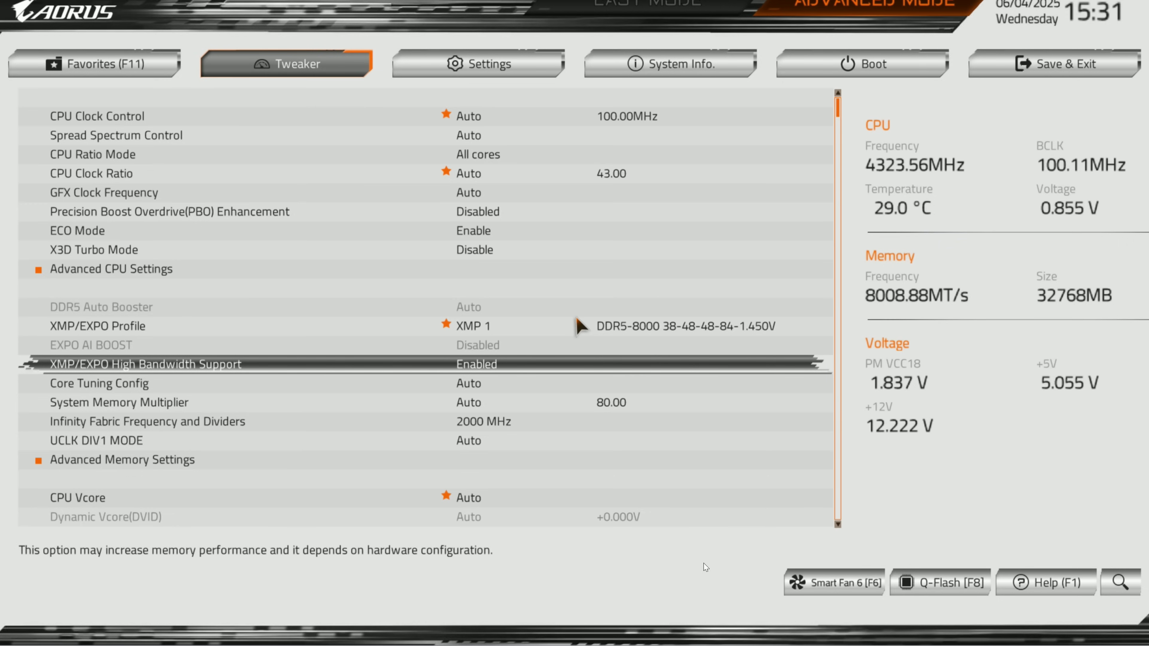
{"action": "key", "text": "Return"}
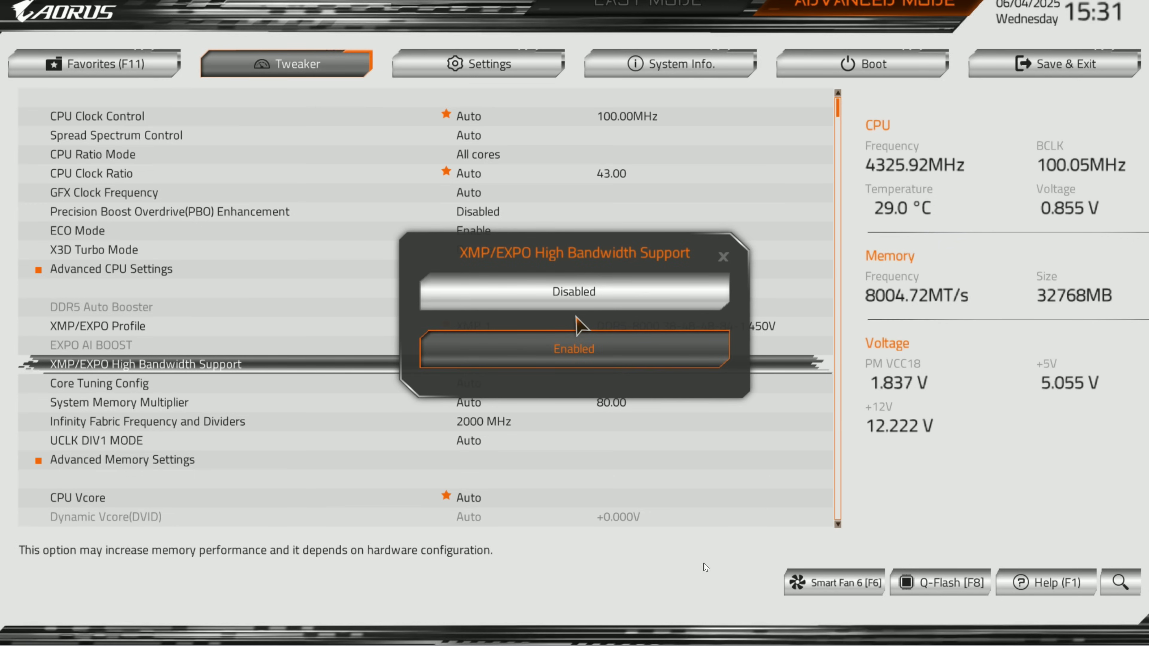
{"action": "key", "text": "Return"}
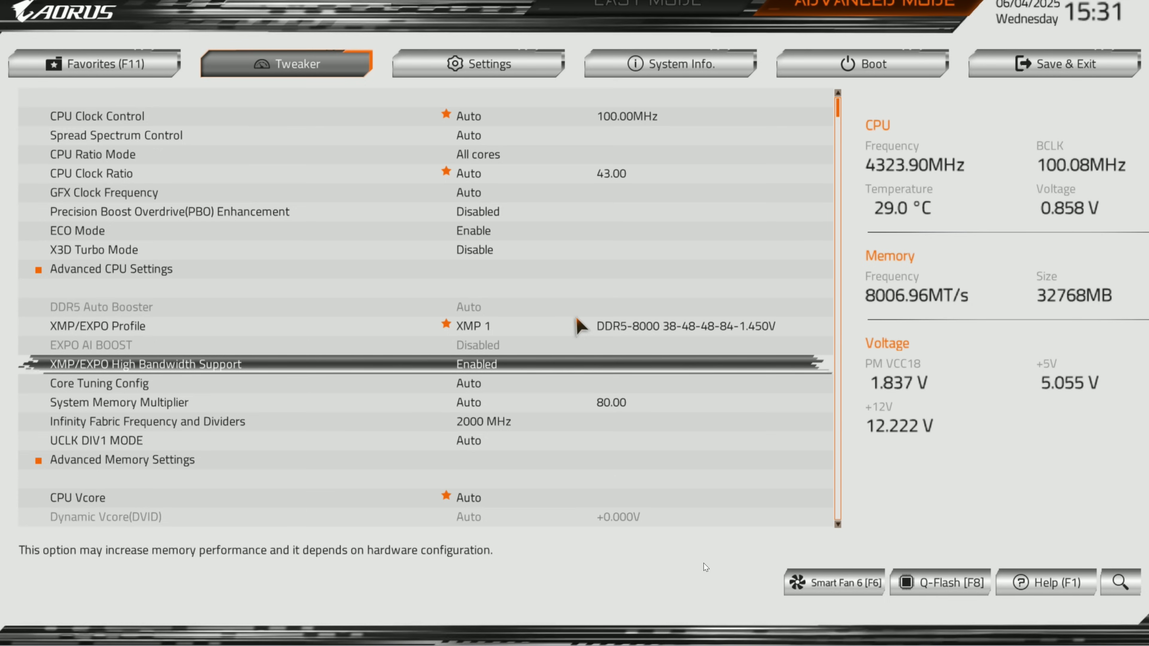
{"action": "key", "text": "Down"}
{"action": "key", "text": "Down"}
{"action": "key", "text": "Down"}
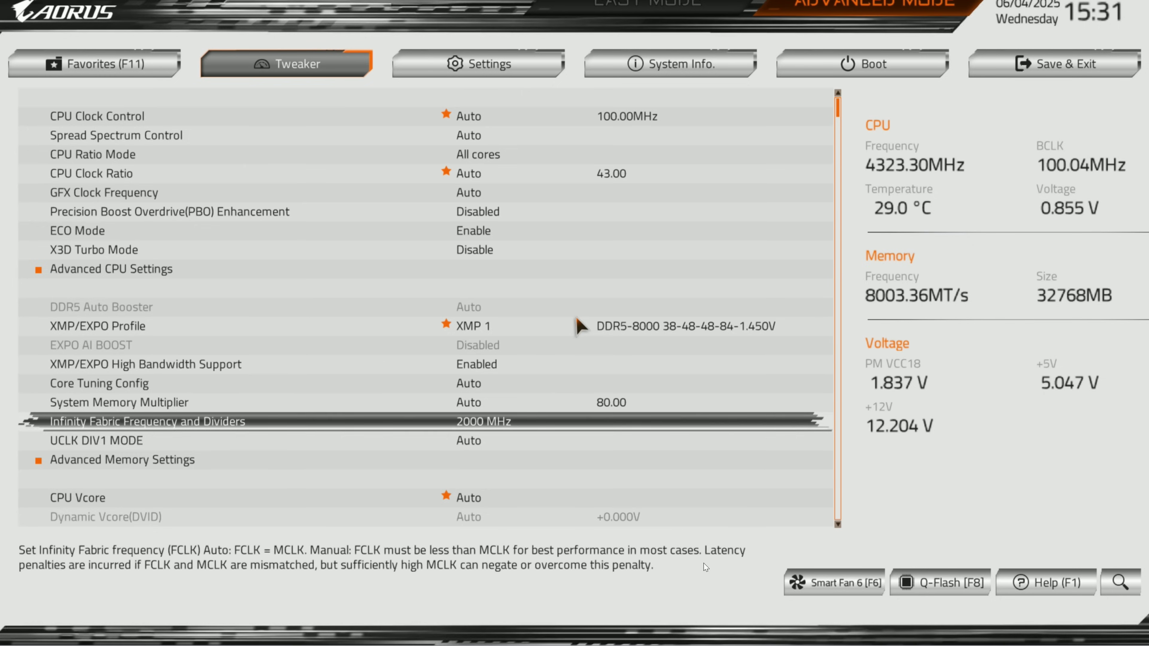
{"action": "key", "text": "Up"}
{"action": "key", "text": "Up"}
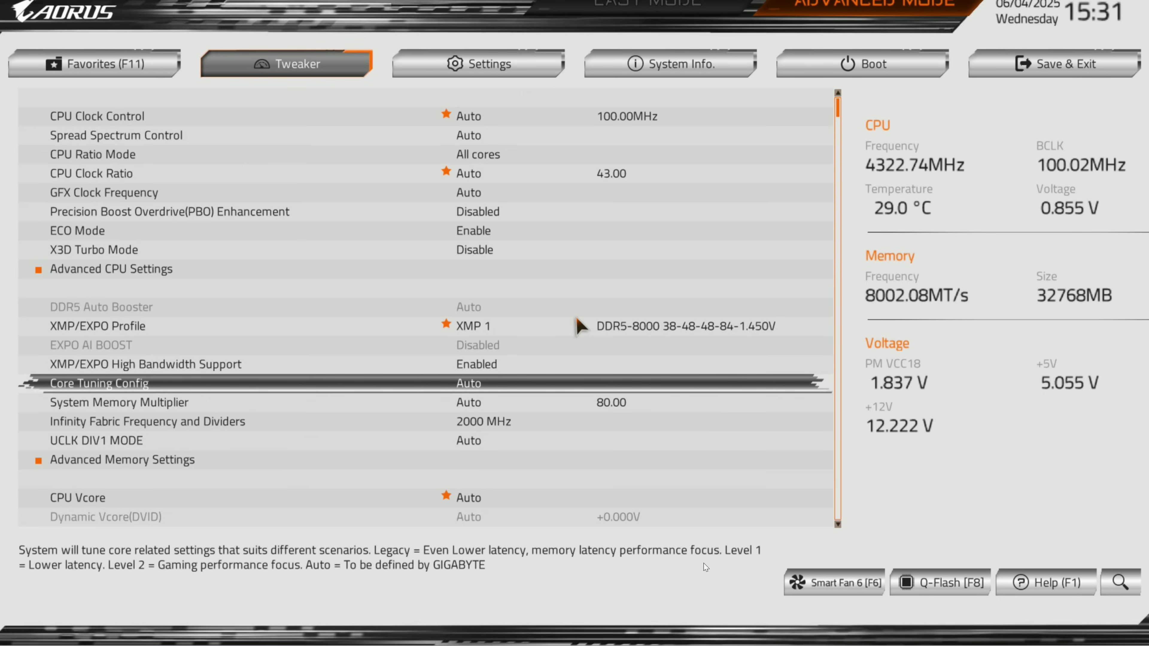
Enter AMD Overclocking, accept the warranty warning, and open Precision Boost Overdrive.
{"action": "key", "text": "Right"}
{"action": "key", "text": "Down"}
{"action": "key", "text": "Down"}
{"action": "key", "text": "Down"}
{"action": "key", "text": "Down"}
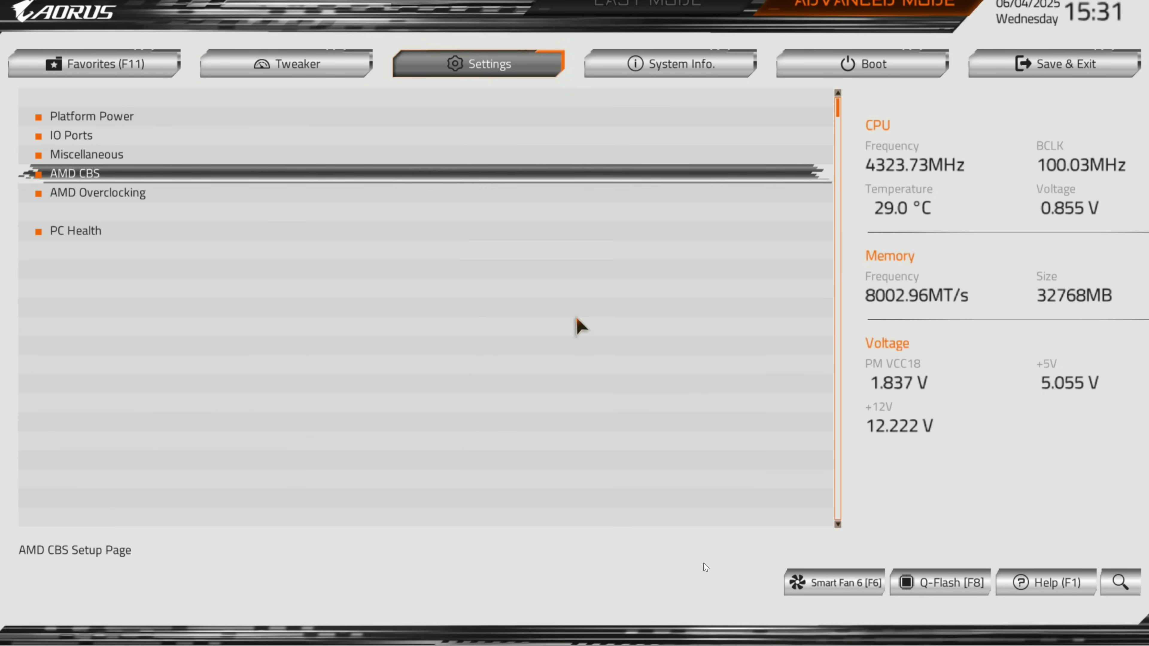
{"action": "key", "text": "Return"}
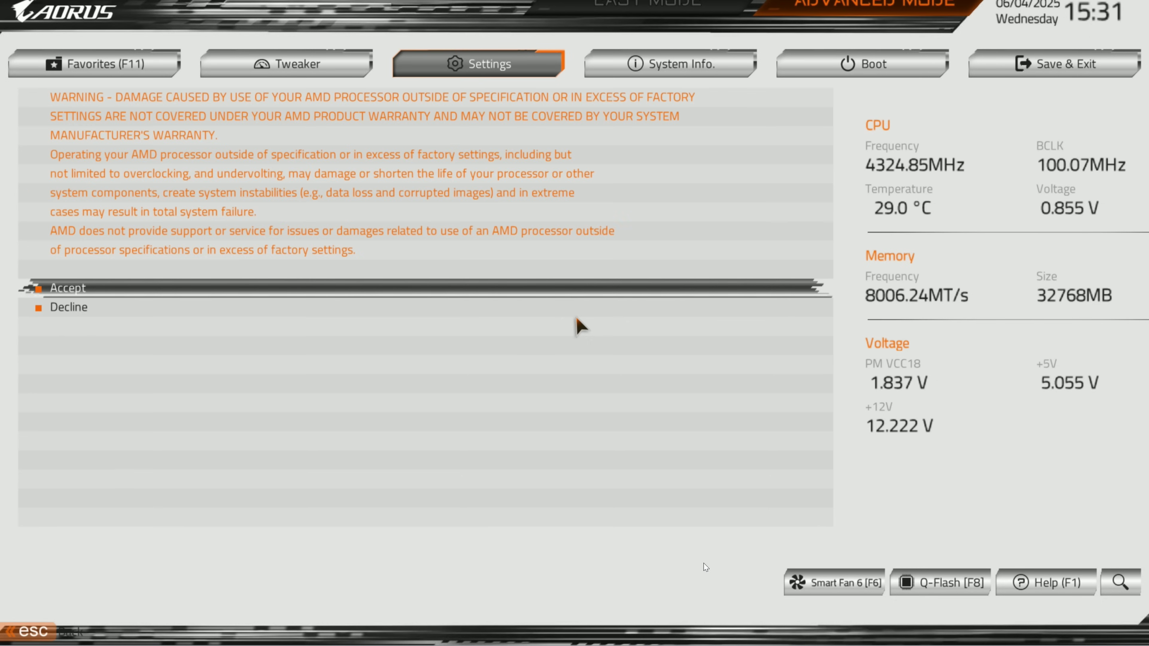
{"action": "key", "text": "Return"}
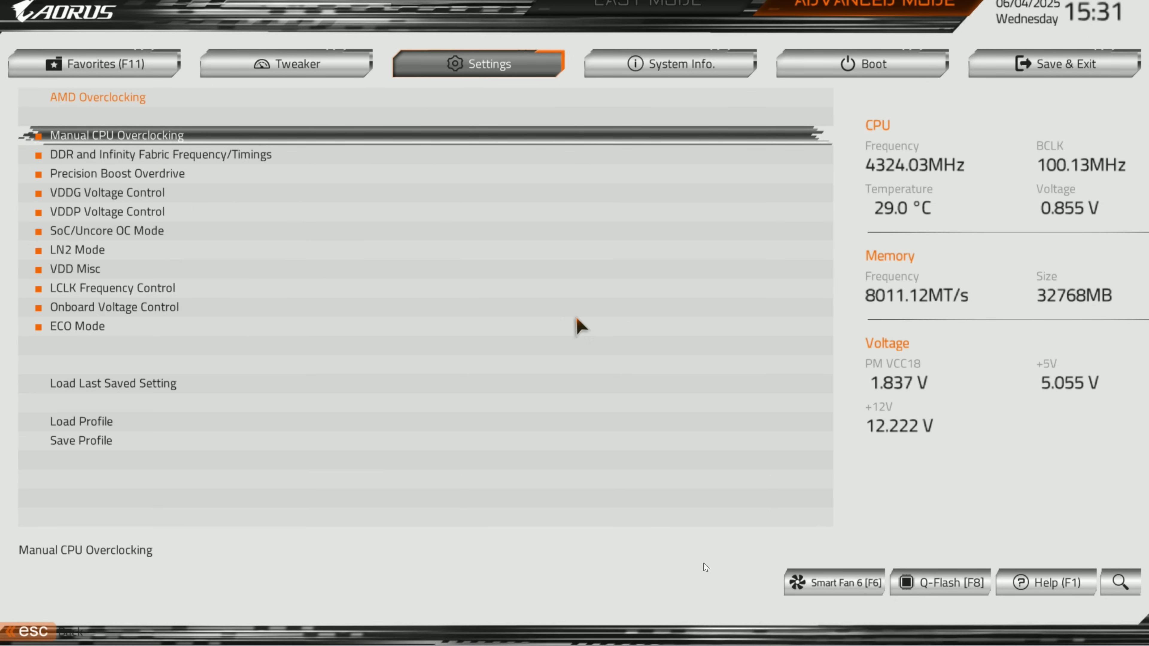
{"action": "key", "text": "Down"}
{"action": "key", "text": "Down"}
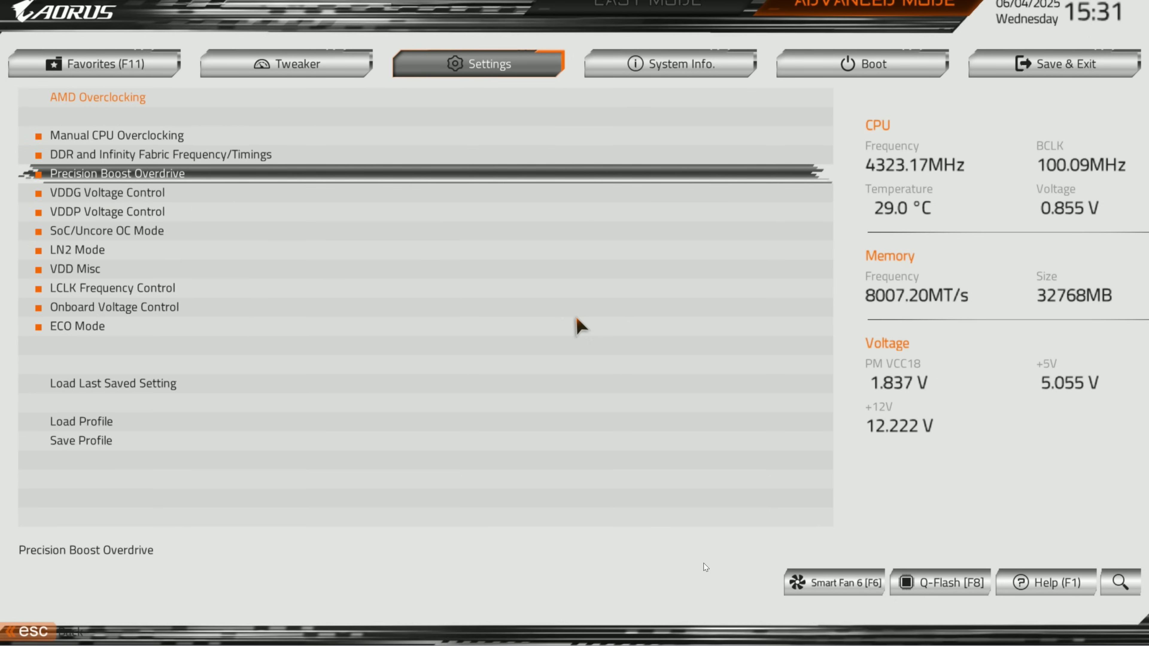
{"action": "key", "text": "Return"}
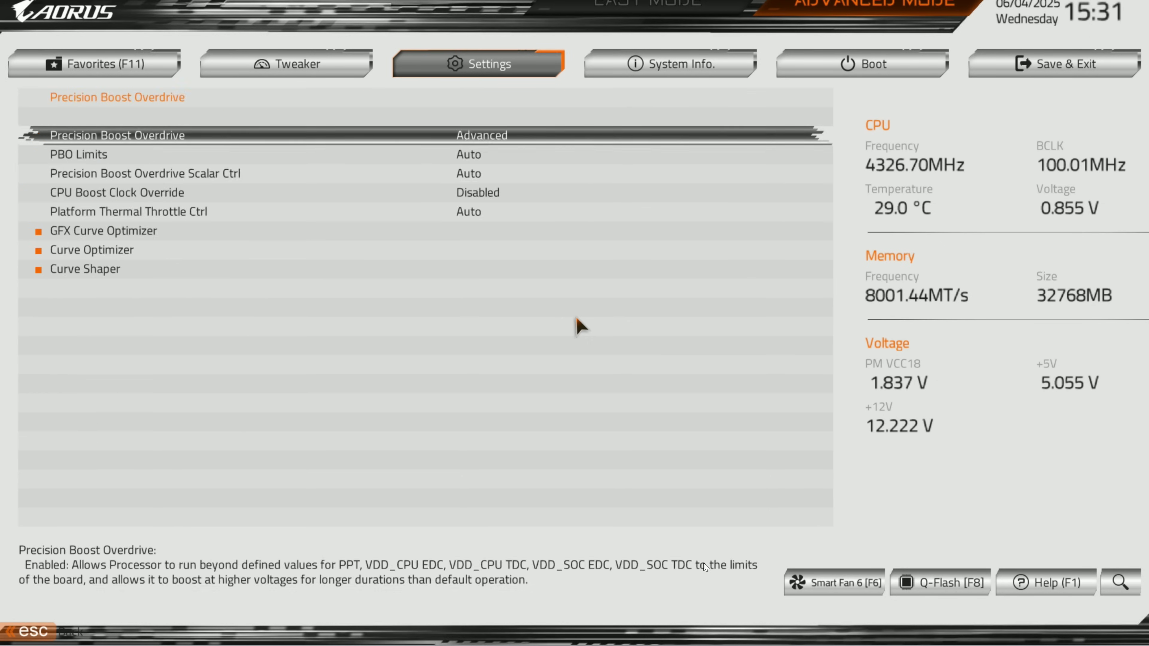
Open Curve Optimizer and keep the All Core Curve Optimizer Sign at Negative.
{"action": "key", "text": "Down"}
{"action": "key", "text": "Down"}
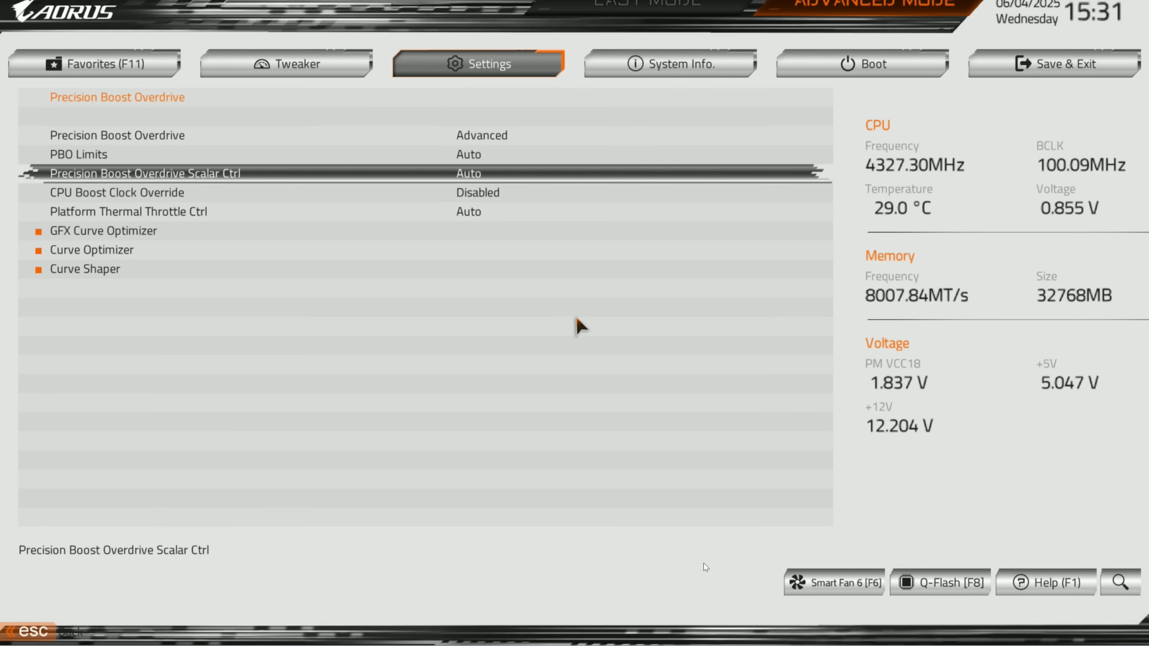
{"action": "key", "text": "Down"}
{"action": "key", "text": "Down"}
{"action": "key", "text": "Down"}
{"action": "key", "text": "Down"}
{"action": "key", "text": "Up"}
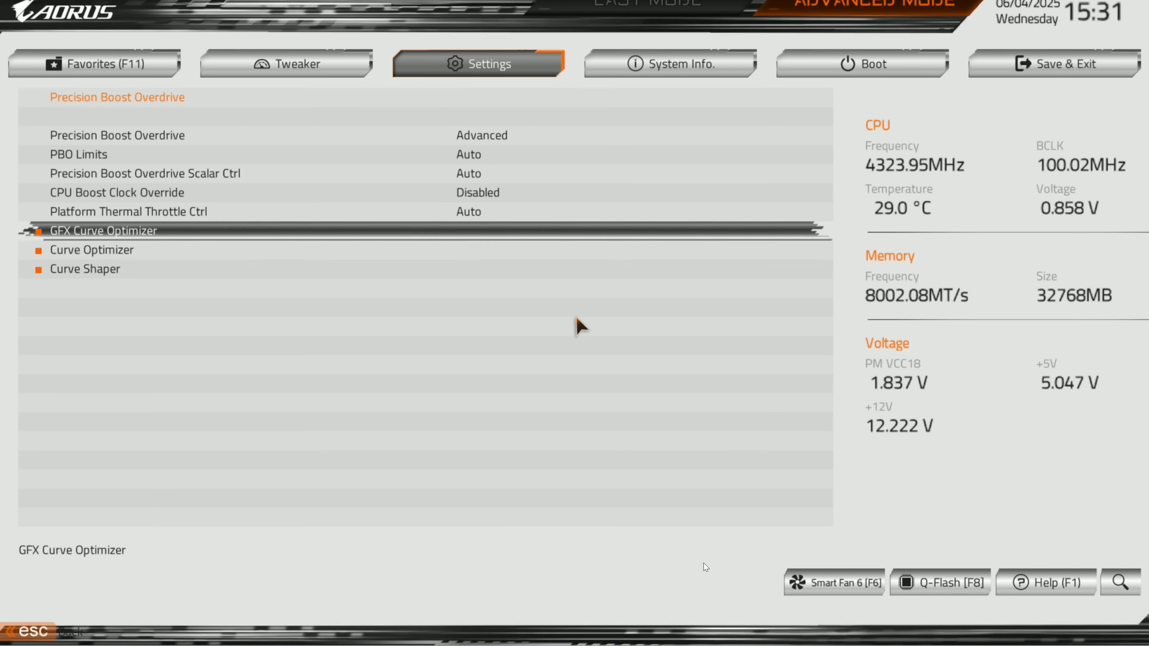
{"action": "key", "text": "Down"}
{"action": "key", "text": "Return"}
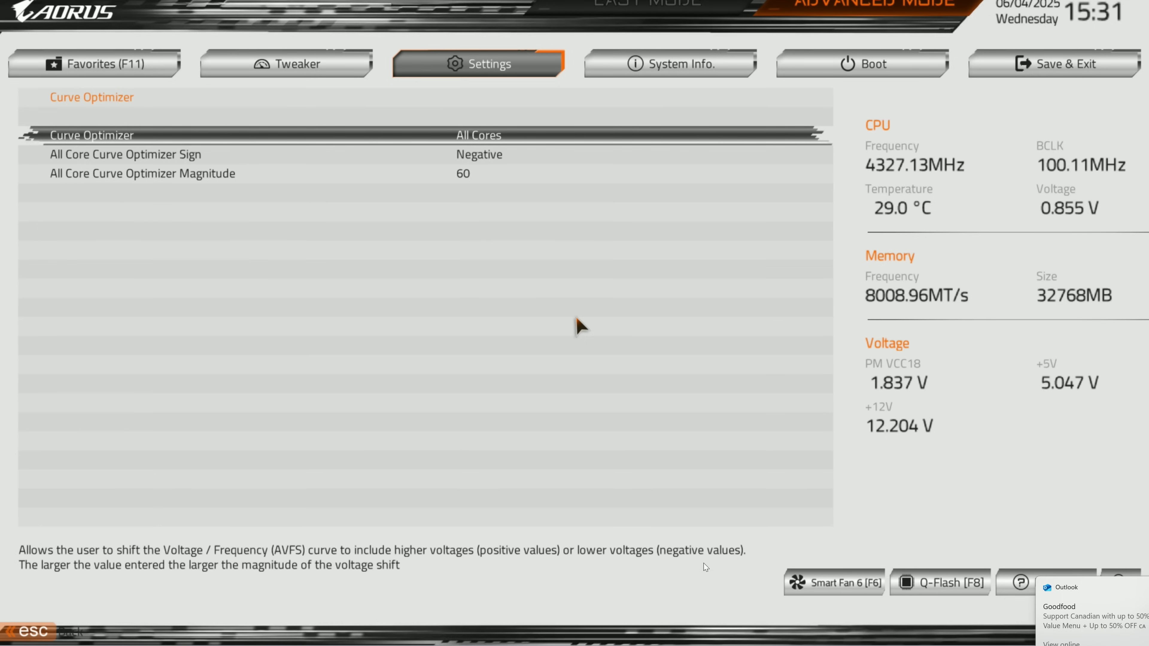
{"action": "key", "text": "Down"}
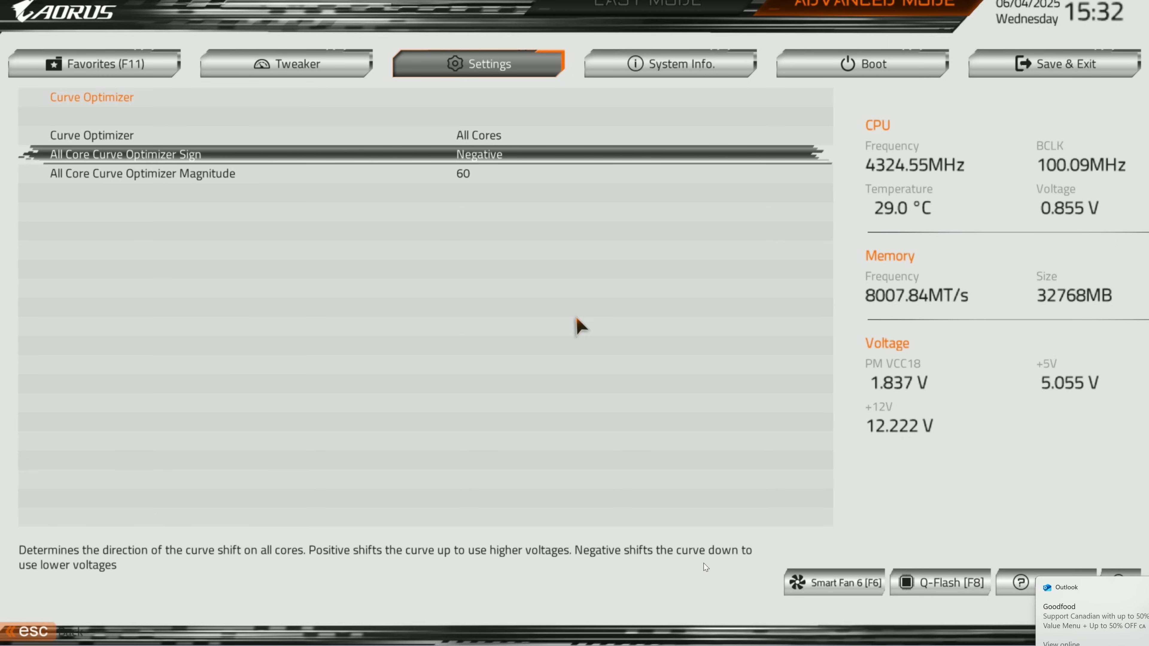
{"action": "key", "text": "Return"}
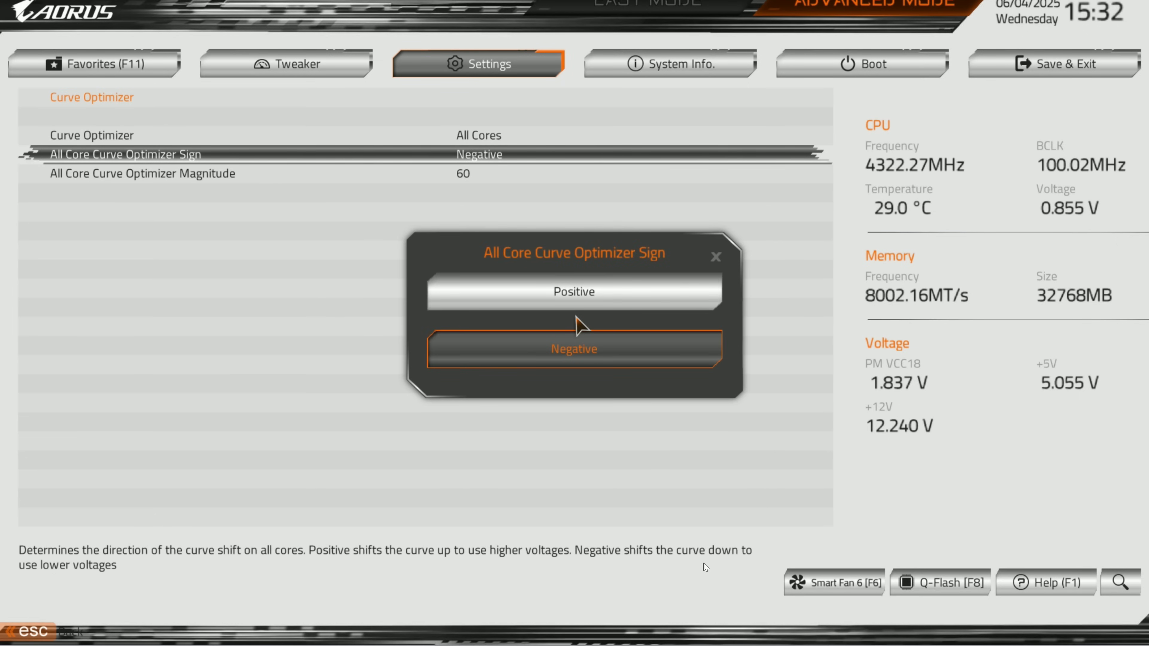
{"action": "key", "text": "Up"}
{"action": "key", "text": "Down"}
{"action": "key", "text": "Return"}
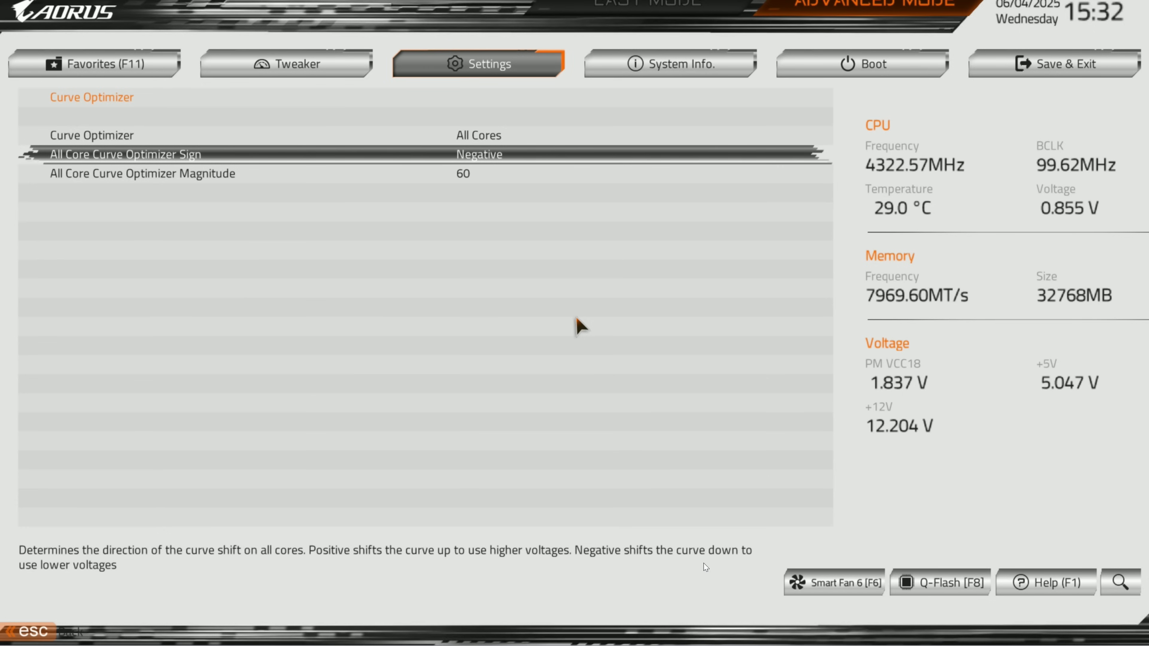
Enter 60 as the All Core Curve Optimizer Magnitude after trying 20 and 30, then back out to PBO.
{"action": "key", "text": "Down"}
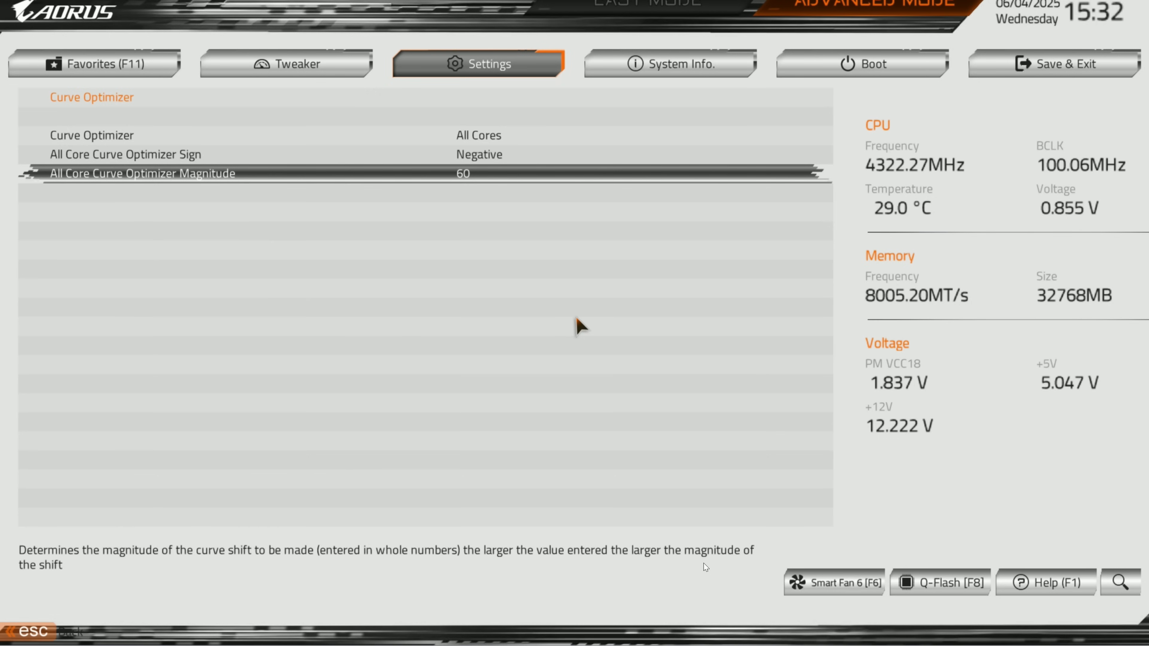
{"action": "type", "text": "0"}
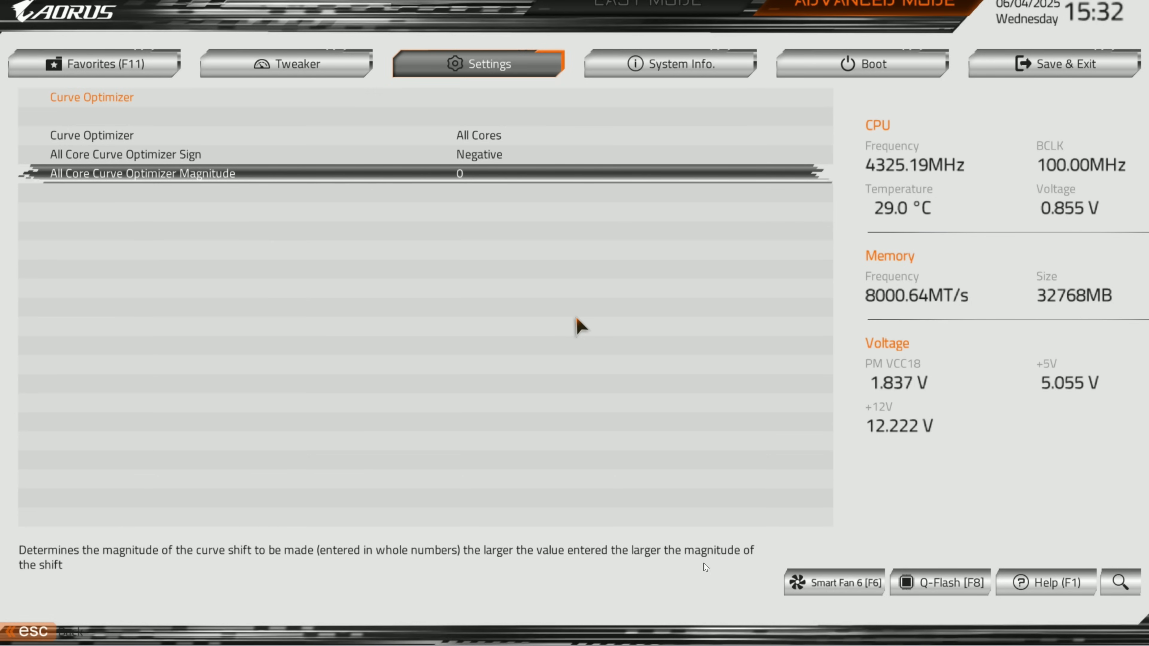
{"action": "type", "text": "20"}
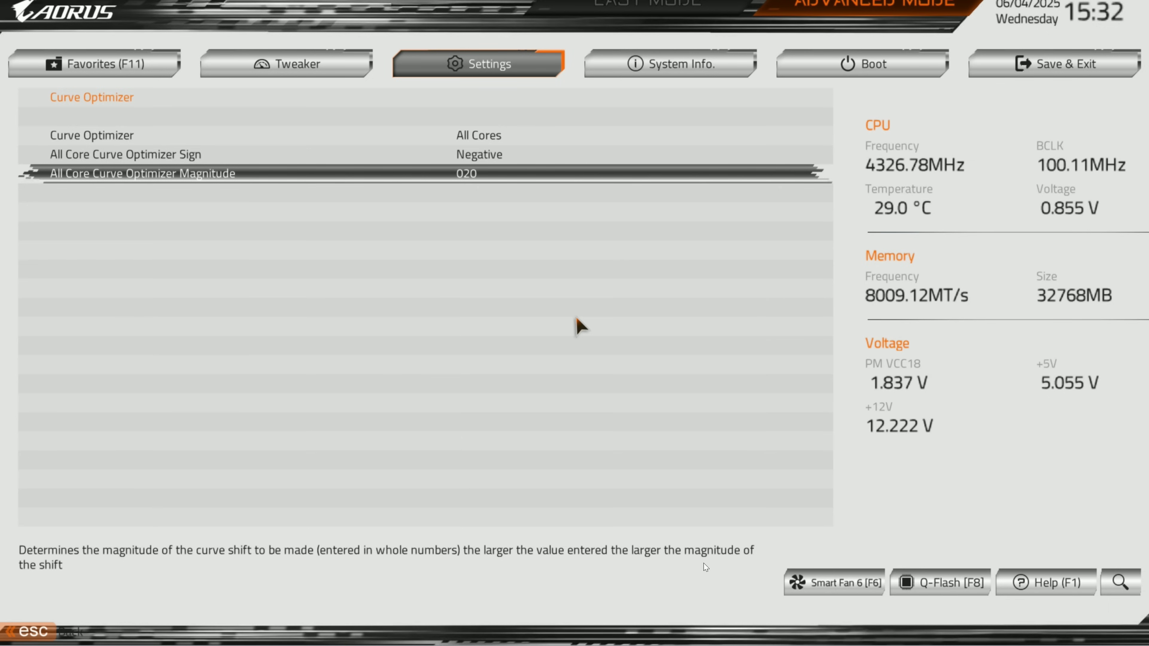
{"action": "key", "text": "BackSpace"}
{"action": "key", "text": "BackSpace"}
{"action": "key", "text": "BackSpace"}
{"action": "type", "text": "20"}
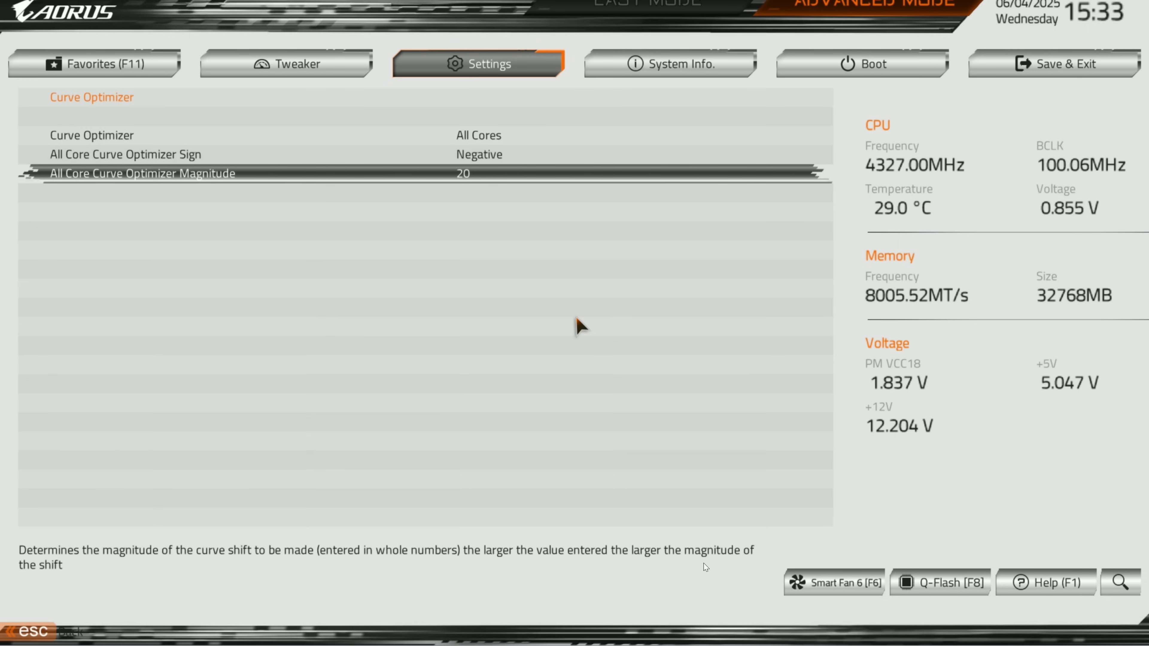
{"action": "key", "text": "BackSpace"}
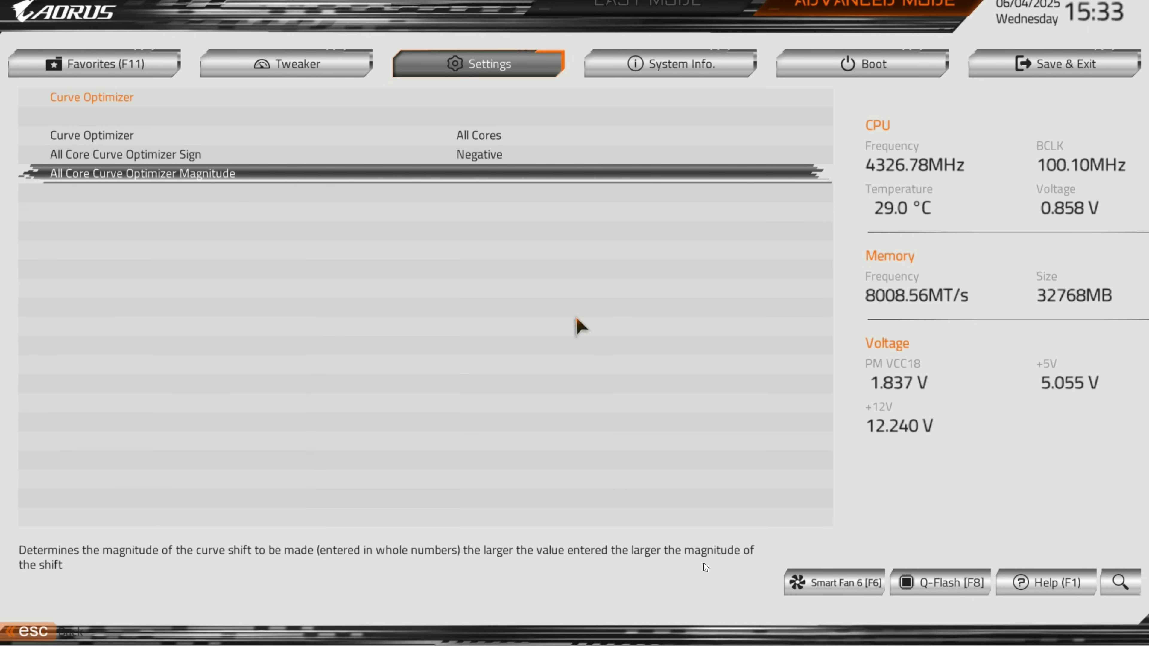
{"action": "type", "text": "30"}
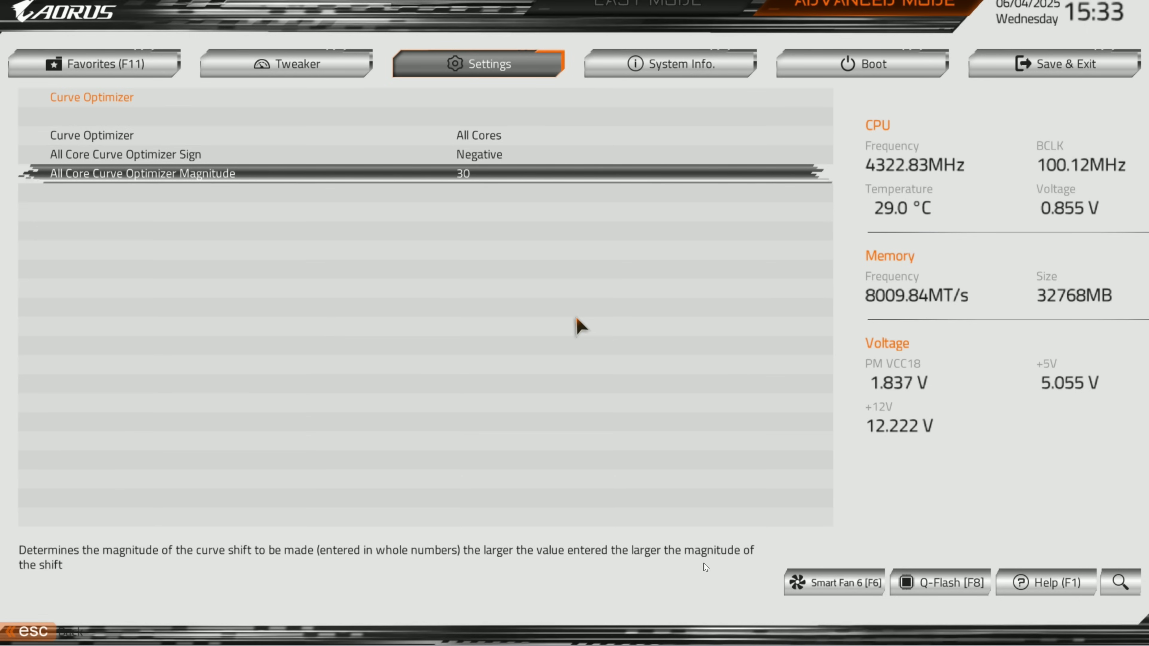
{"action": "key", "text": "BackSpace"}
{"action": "key", "text": "BackSpace"}
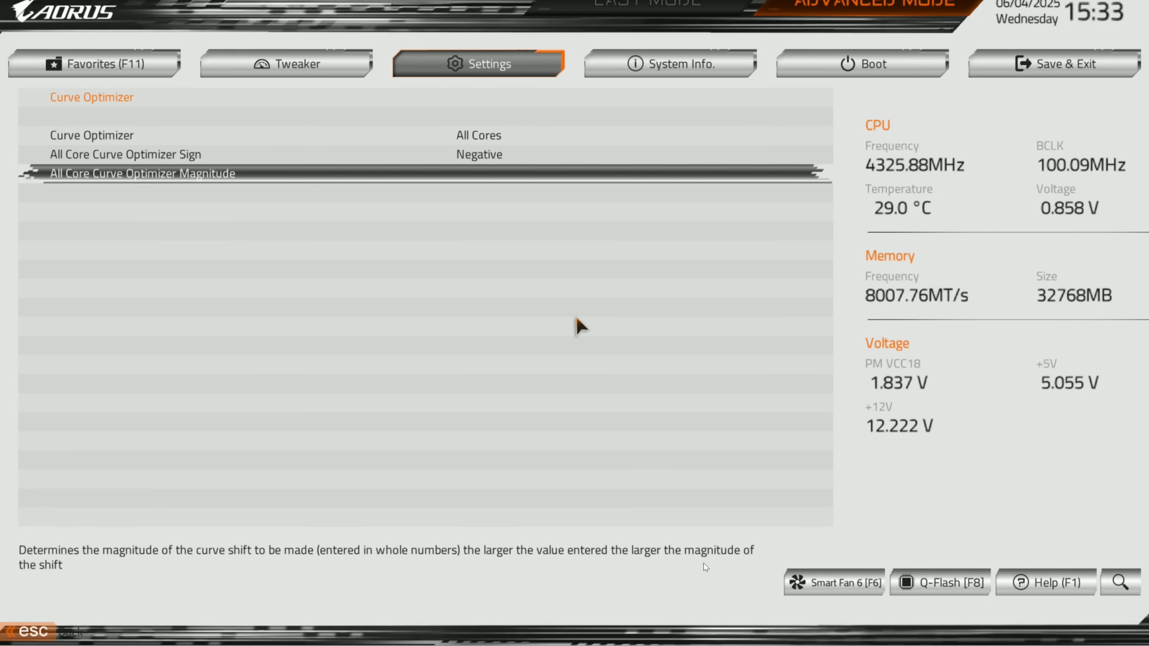
{"action": "type", "text": "60"}
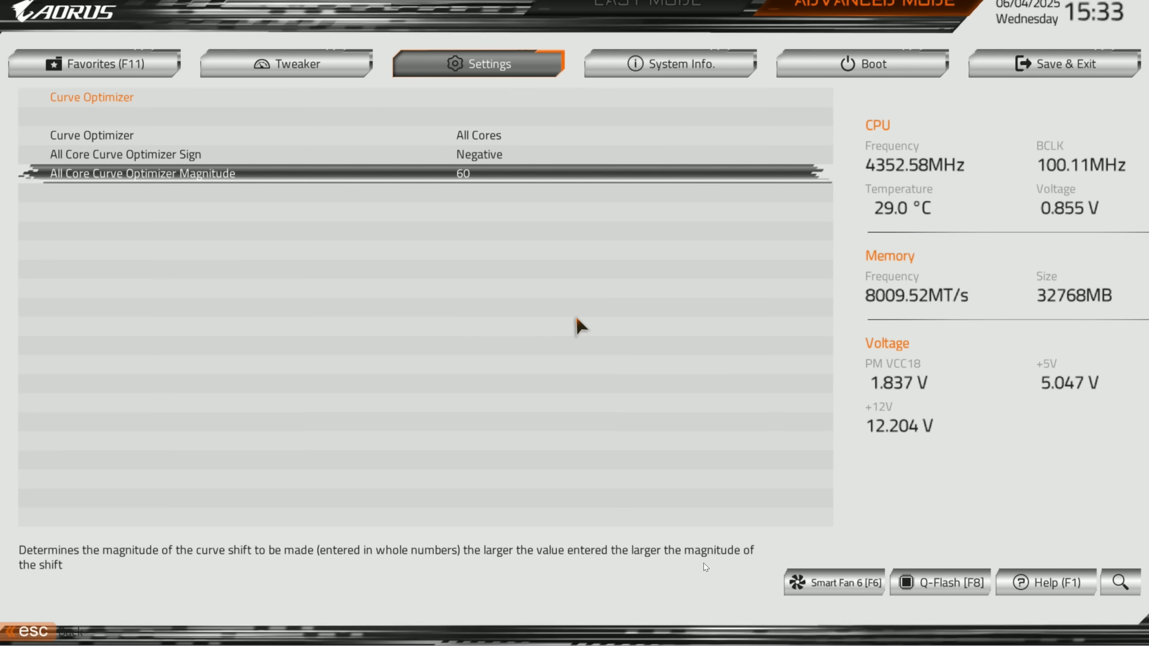
{"action": "key", "text": "Escape"}
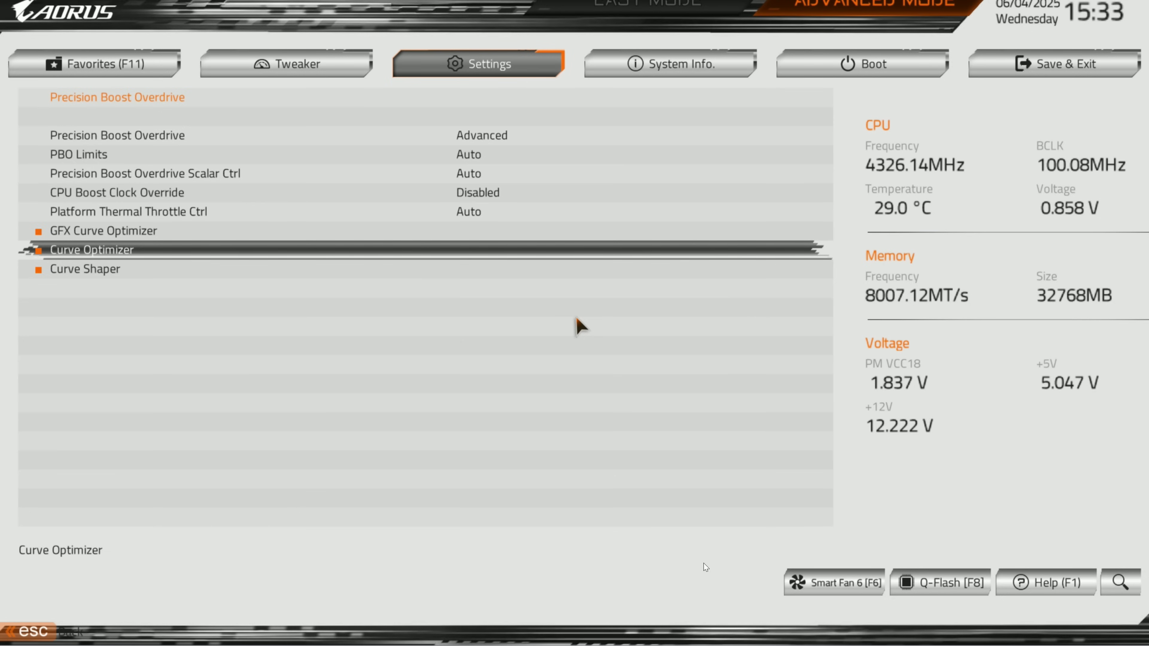
Back out of AMD Overclocking to the Settings list and open AMD CBS.
{"action": "key", "text": "Escape"}
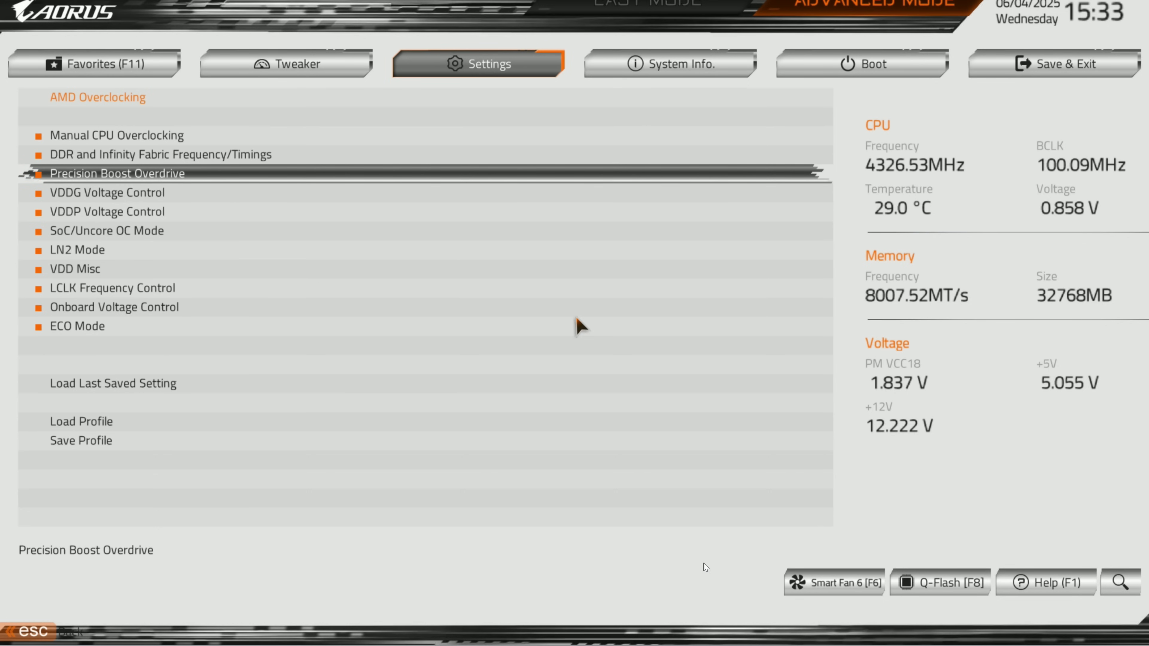
{"action": "key", "text": "Return"}
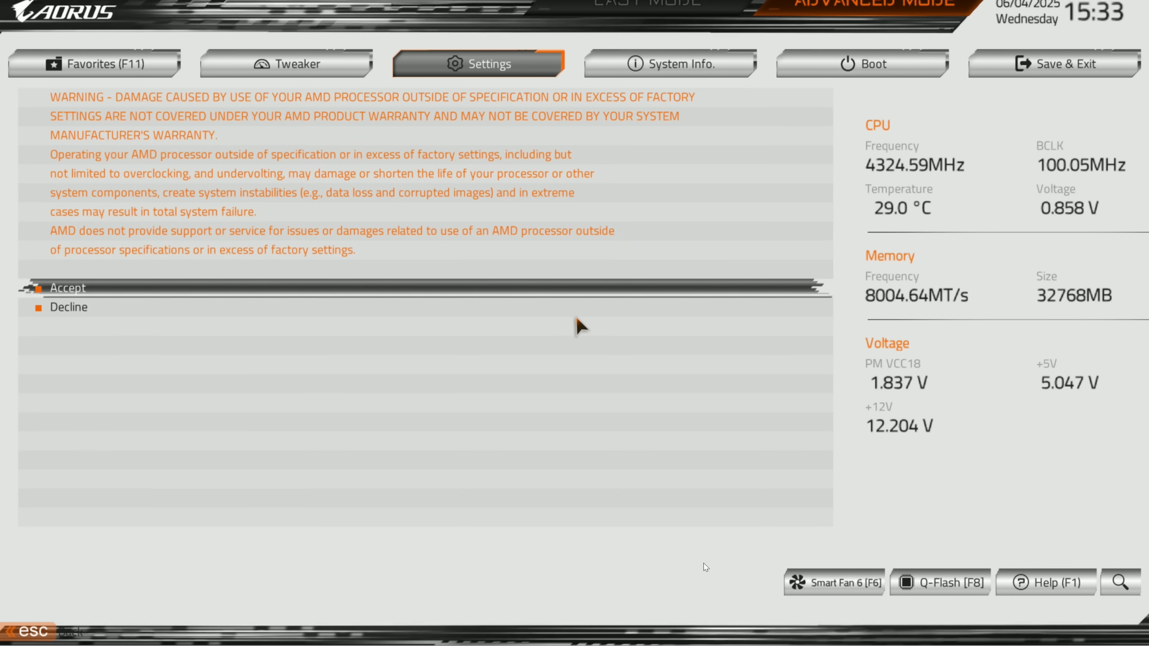
{"action": "key", "text": "Escape"}
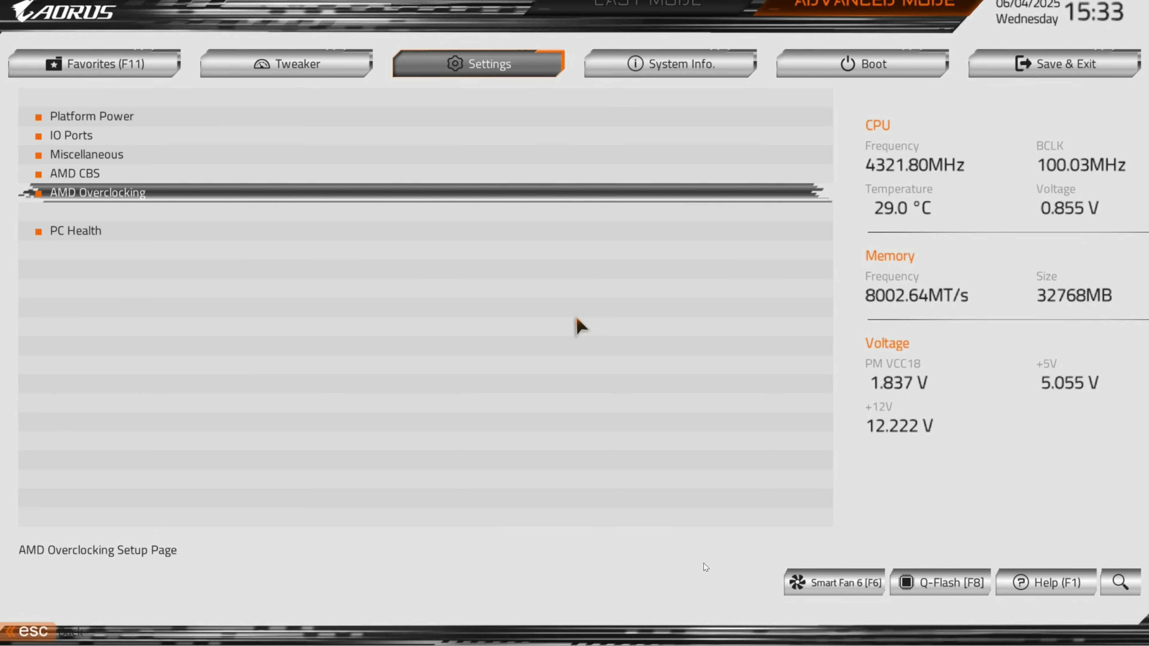
{"action": "key", "text": "Up"}
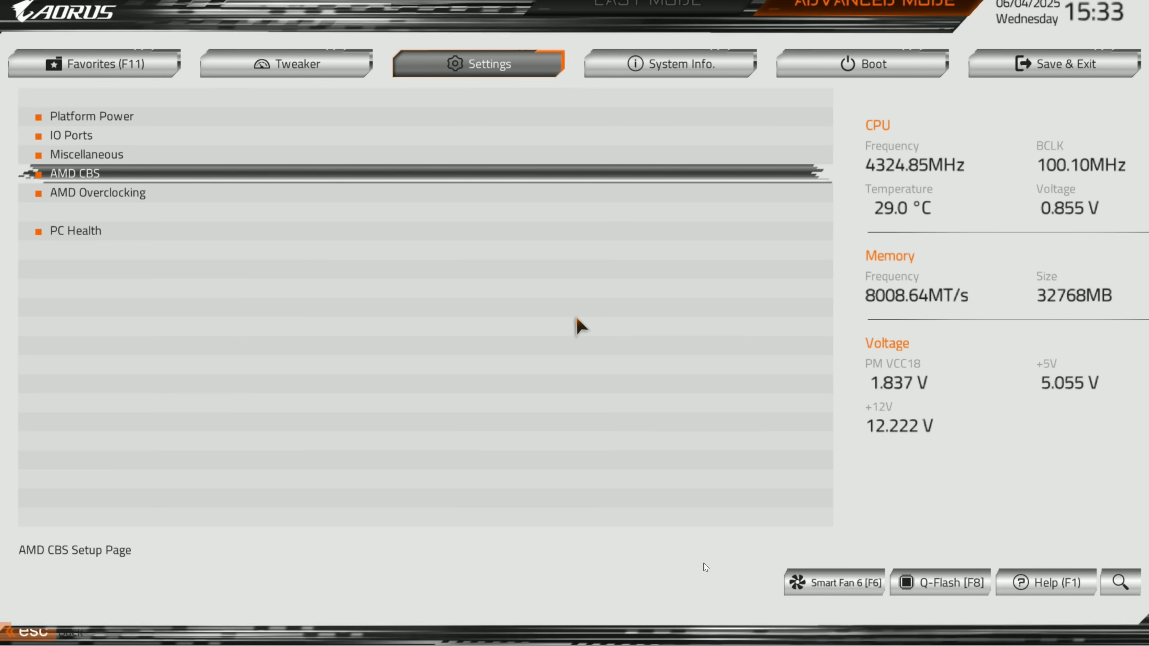
{"action": "key", "text": "Return"}
In SMU Common Options, keep ECO Mode set to Enable.
{"action": "key", "text": "Down"}
{"action": "key", "text": "Down"}
{"action": "key", "text": "Down"}
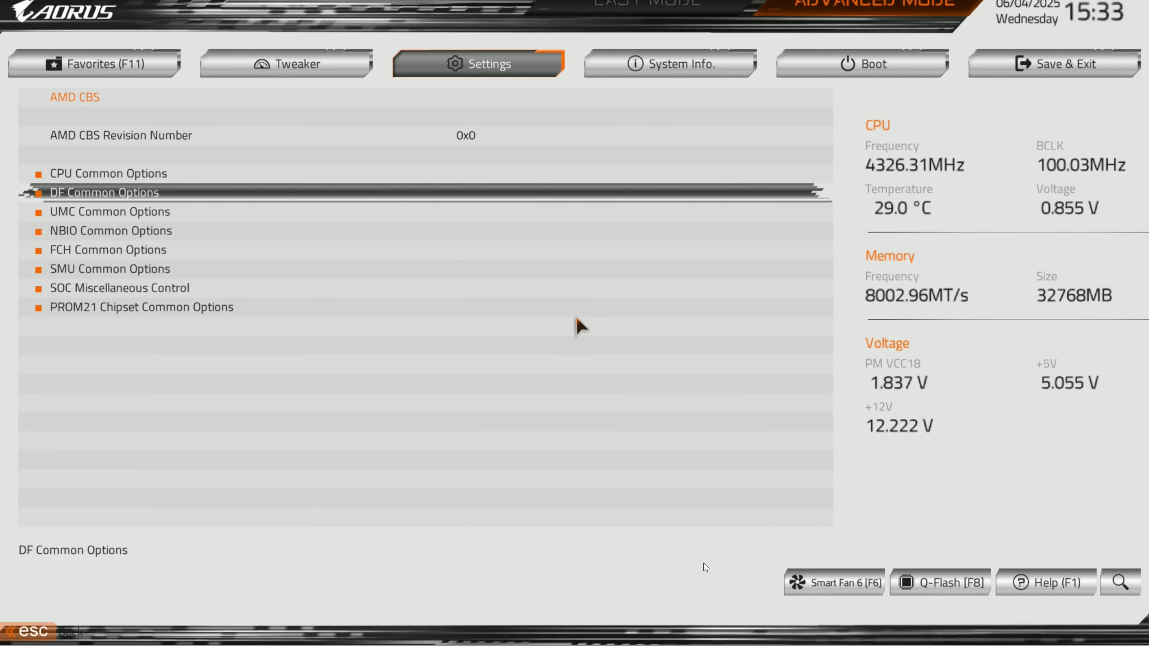
{"action": "key", "text": "Down"}
{"action": "key", "text": "Up"}
{"action": "key", "text": "Up"}
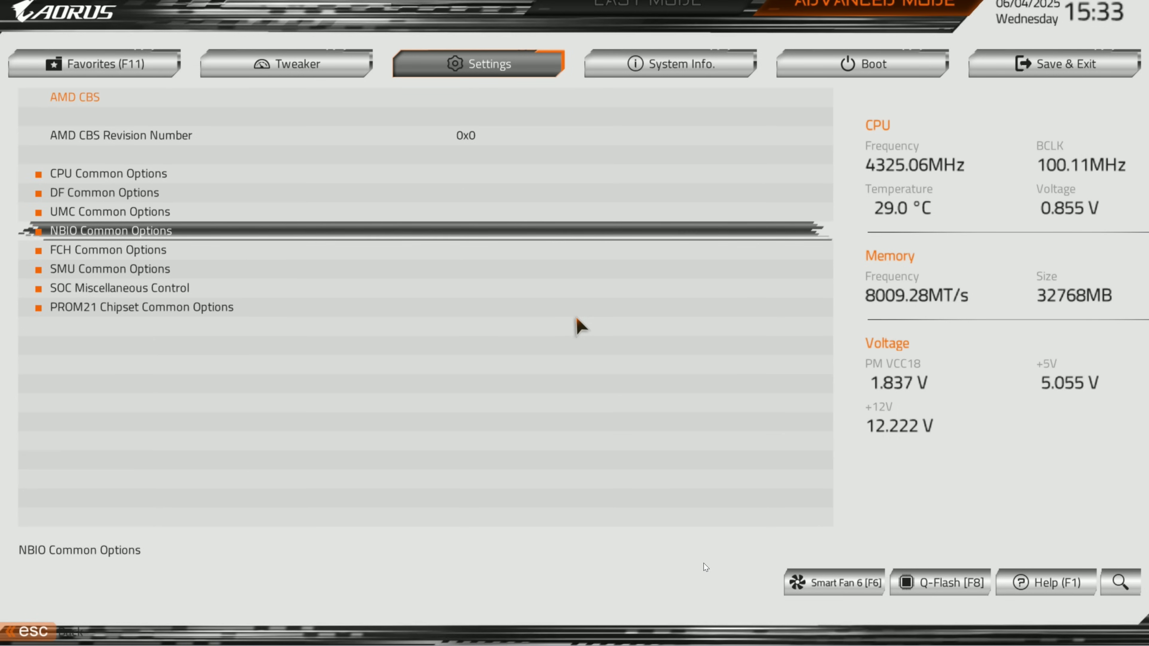
{"action": "key", "text": "Down"}
{"action": "key", "text": "Down"}
{"action": "key", "text": "Down"}
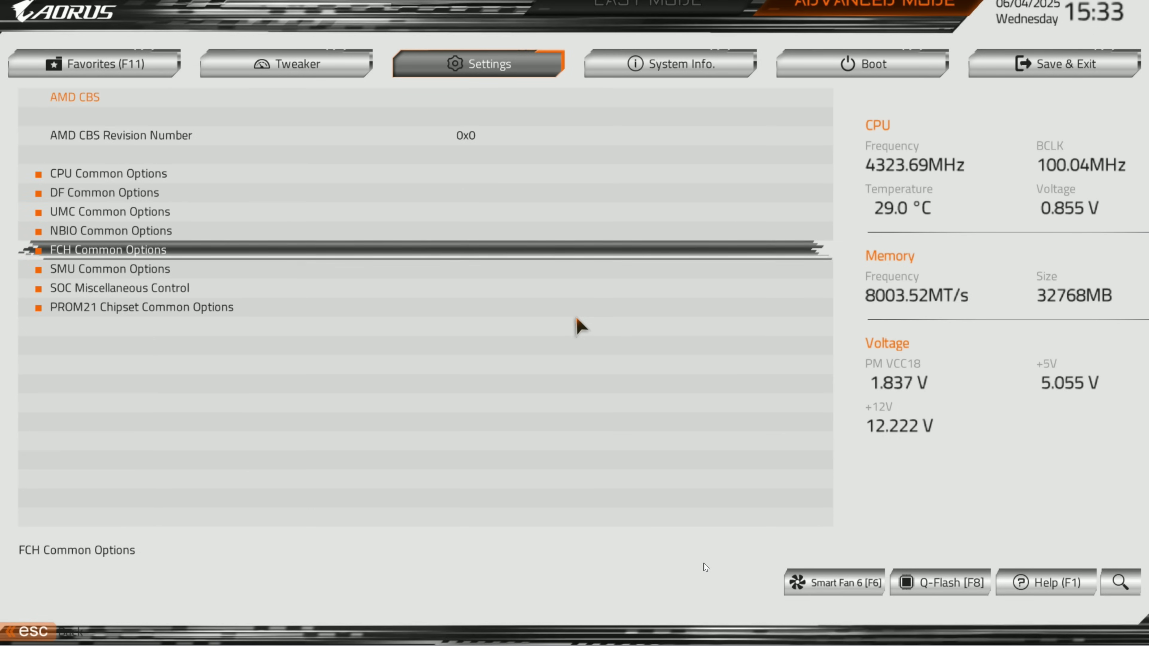
{"action": "key", "text": "Return"}
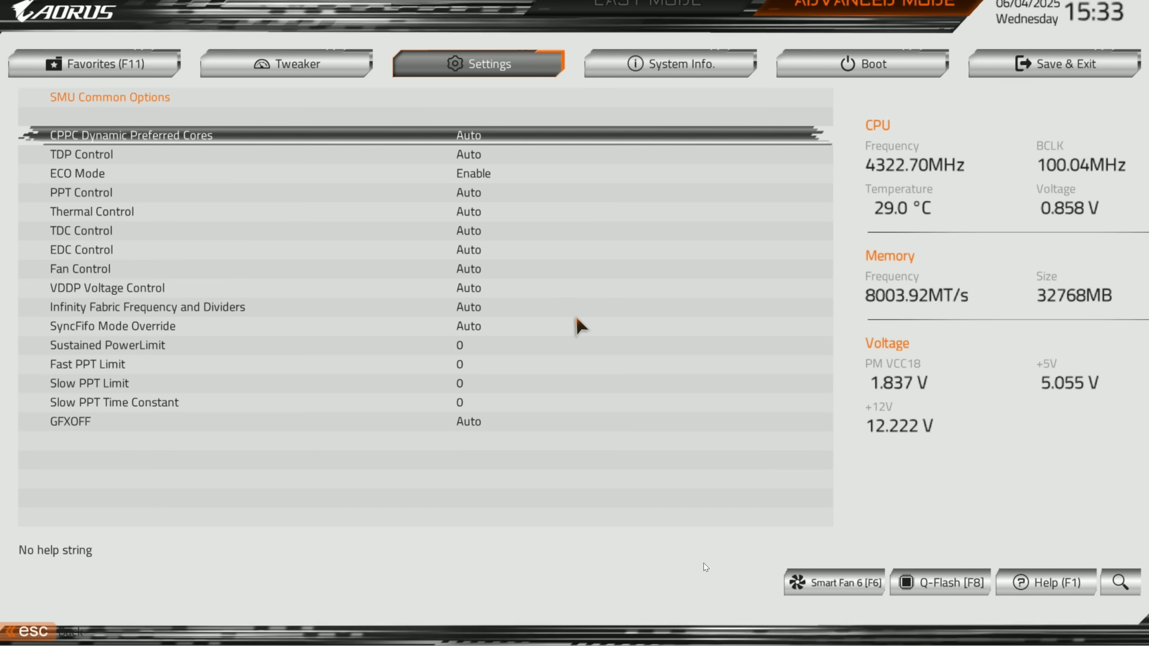
{"action": "key", "text": "Down"}
{"action": "key", "text": "Down"}
{"action": "key", "text": "Return"}
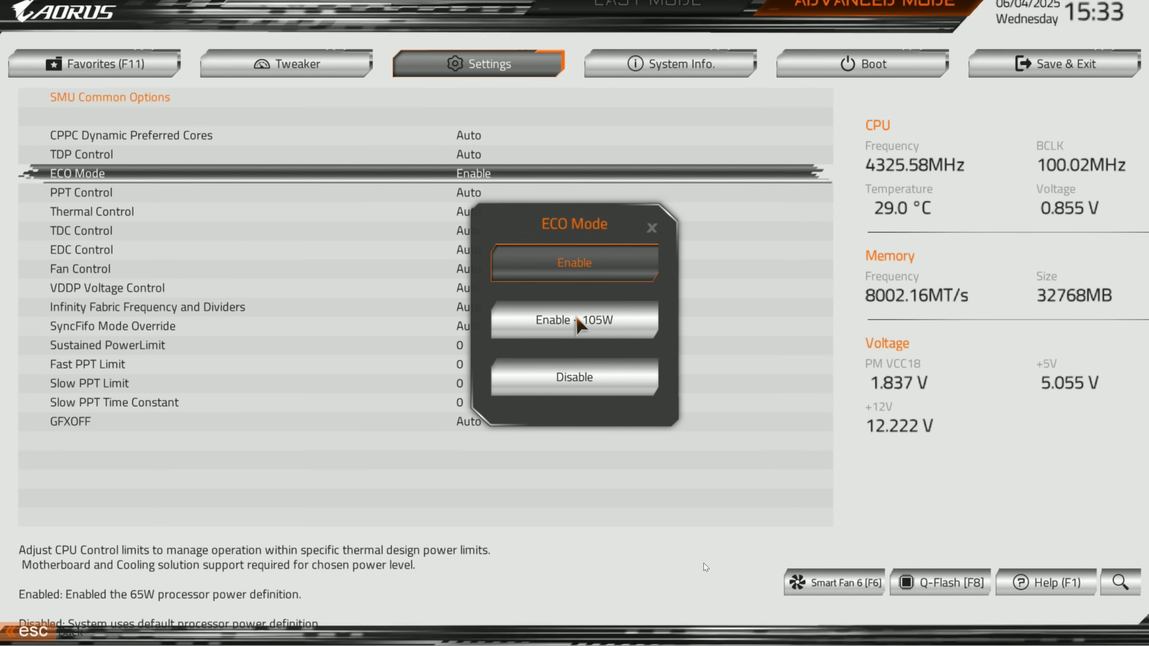
{"action": "key", "text": "Return"}
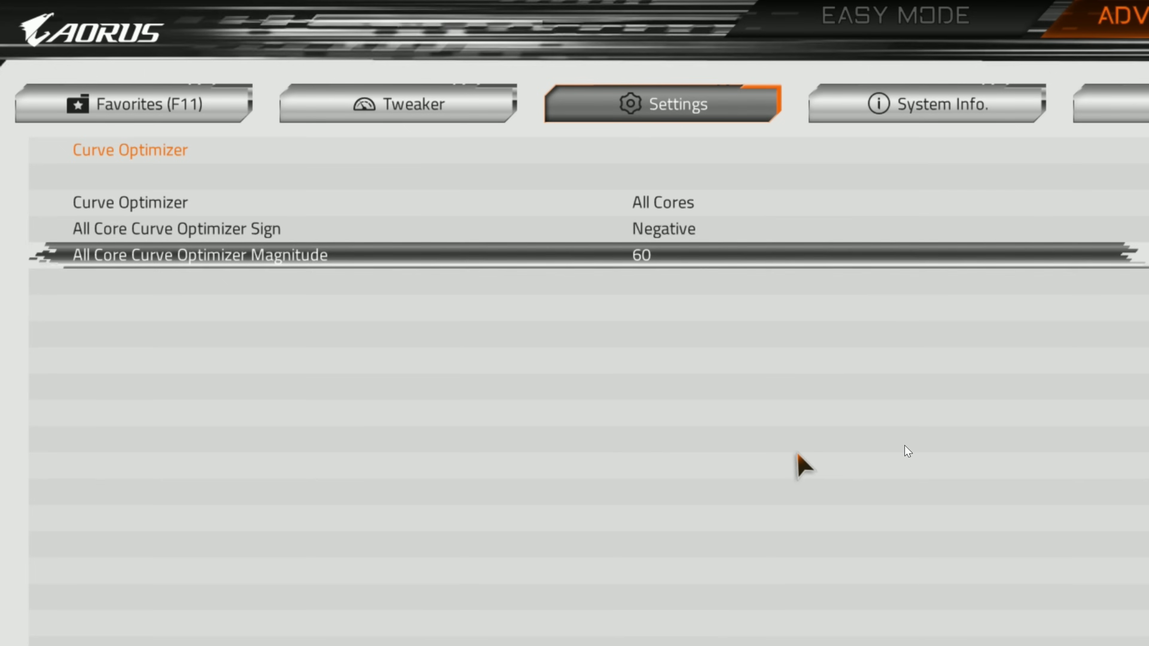
{"action": "key", "text": "Up"}
{"action": "key", "text": "Up"}
{"action": "key", "text": "Down"}
{"action": "key", "text": "Down"}
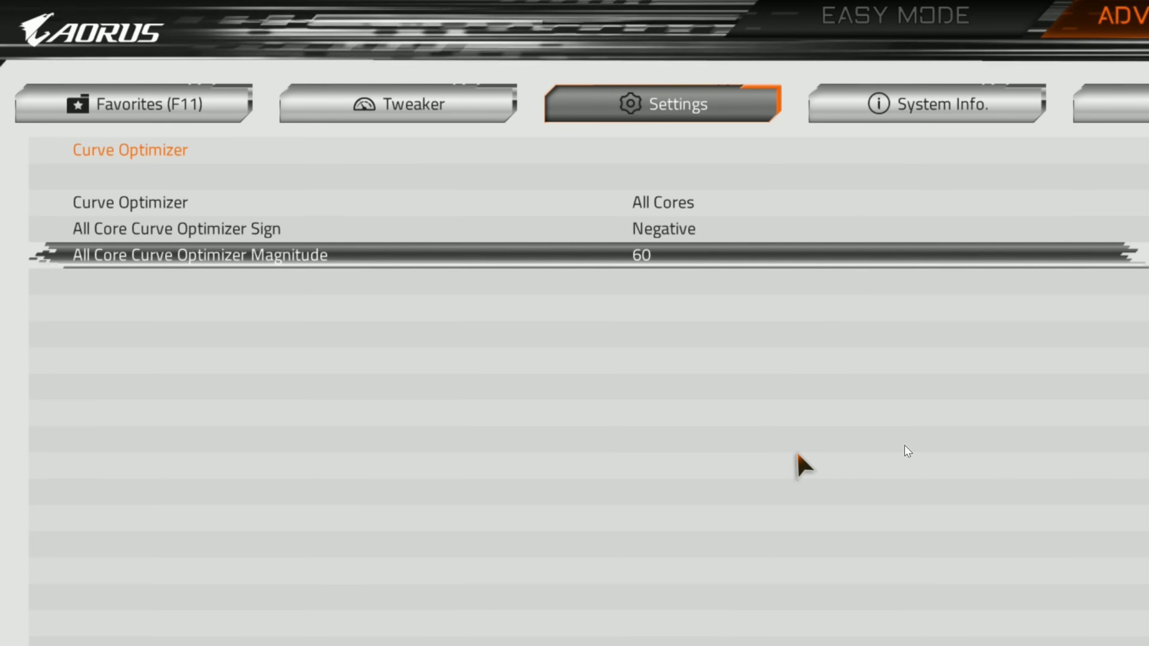